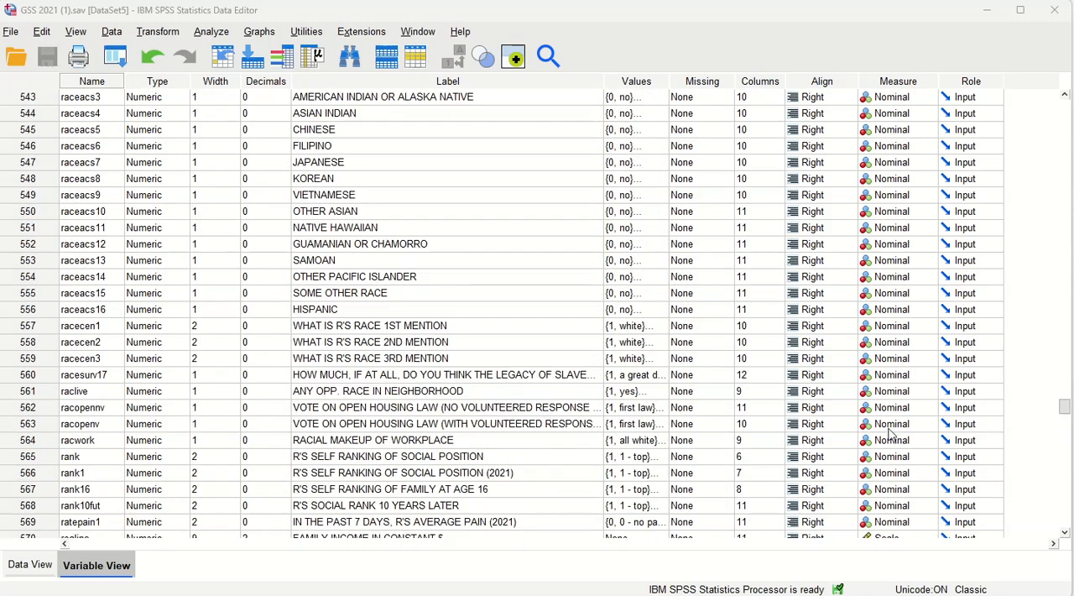
# - Open the Crosstabs dialog from the descriptive statistics procedures
pyautogui.scroll(1, 250, 295)
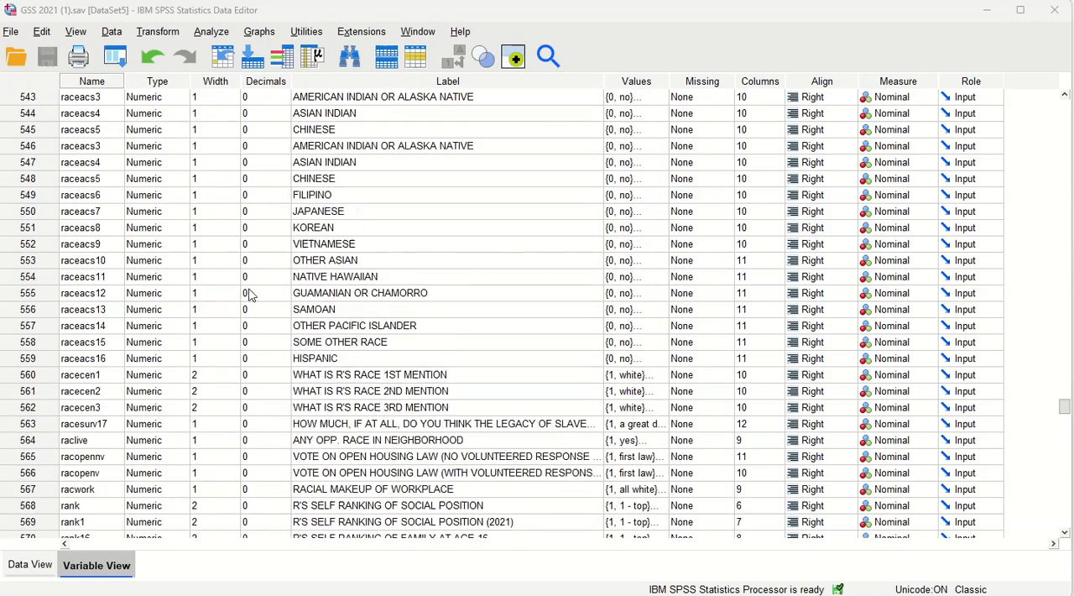
pyautogui.scroll(12, 252, 293)
pyautogui.scroll(4, 256, 295)
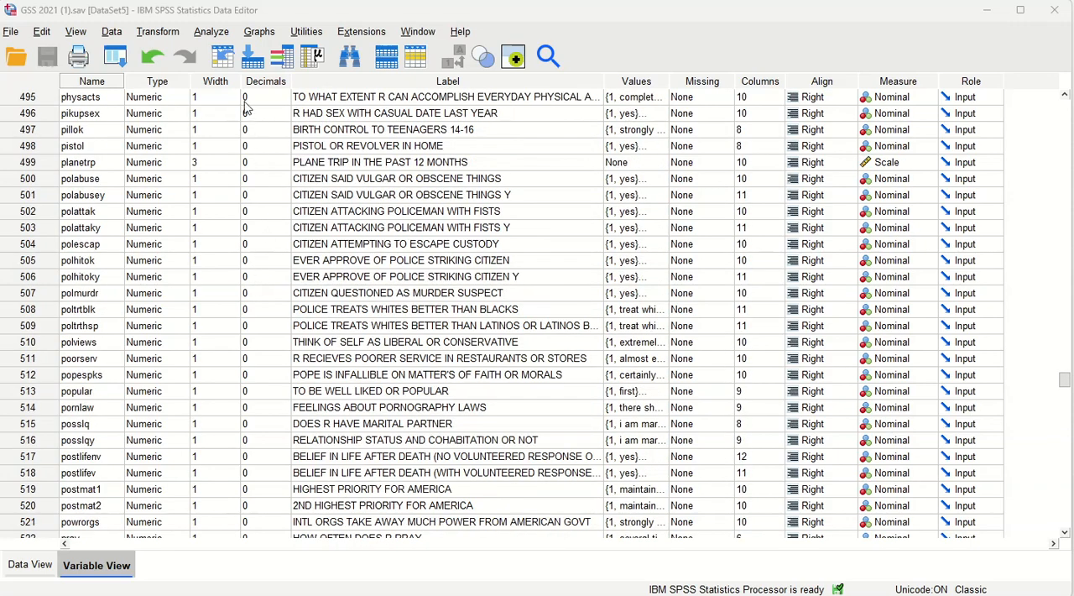
pyautogui.click(163, 33)
pyautogui.moveTo(213, 34)
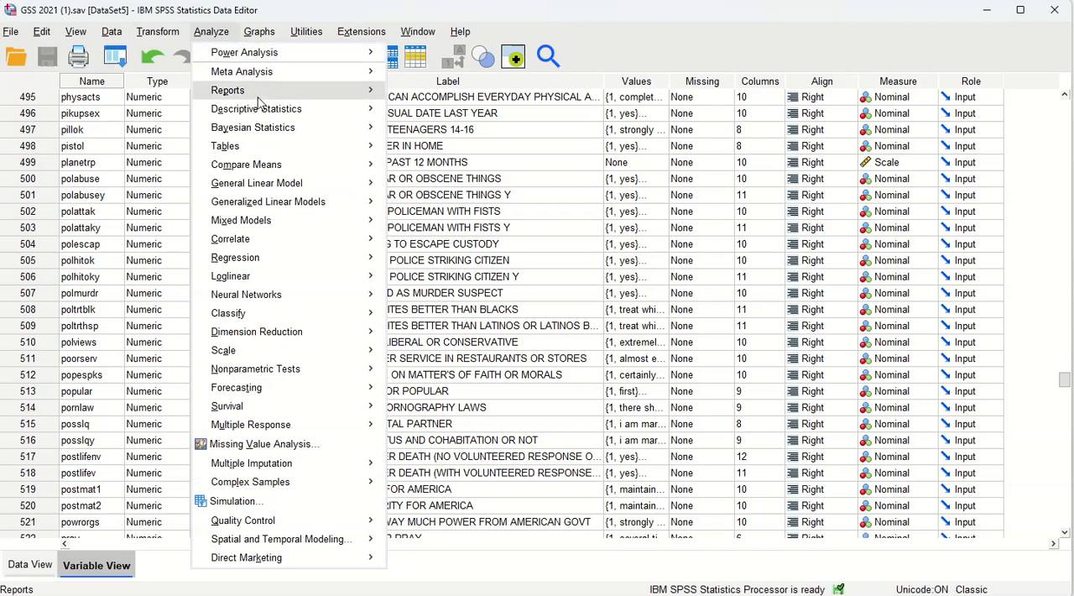
pyautogui.moveTo(290, 115)
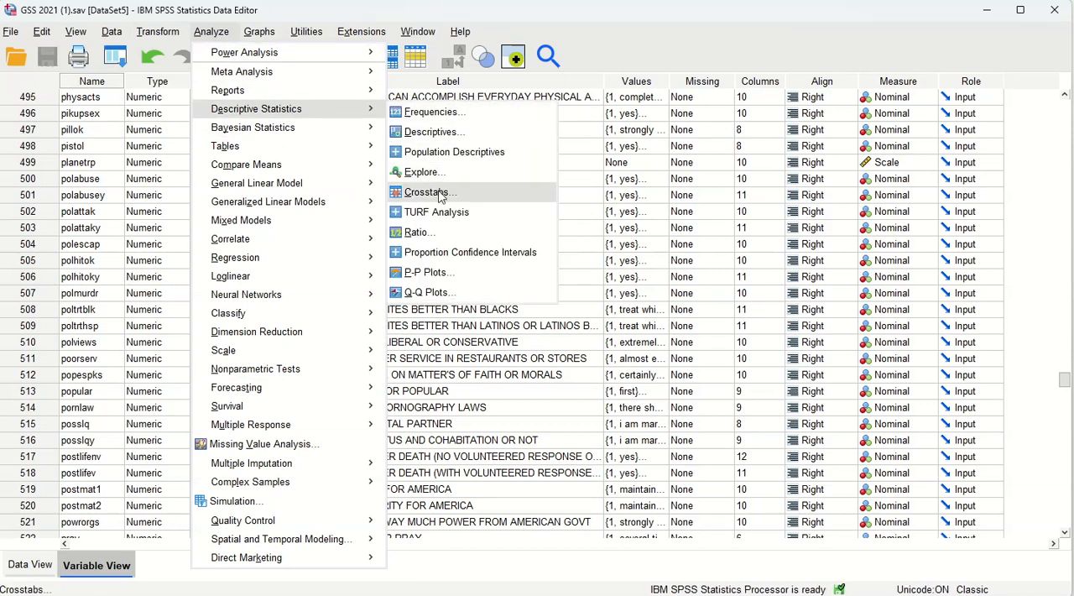
pyautogui.click(426, 192)
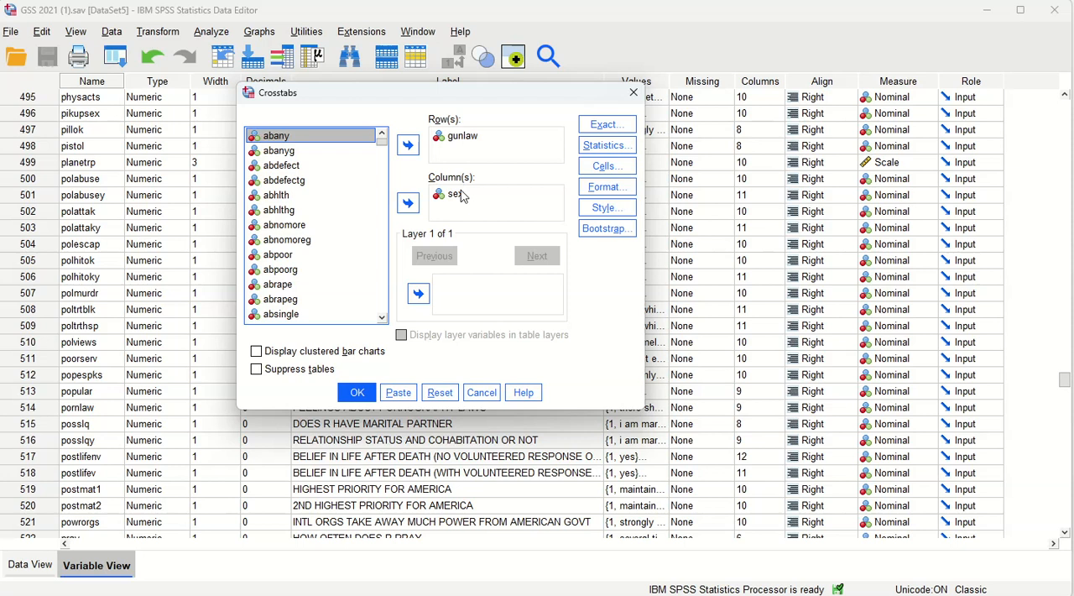
# - Set the Crosstabs variable list to display variable names sorted alphabetically, and browse through it
pyautogui.rightClick(301, 182)
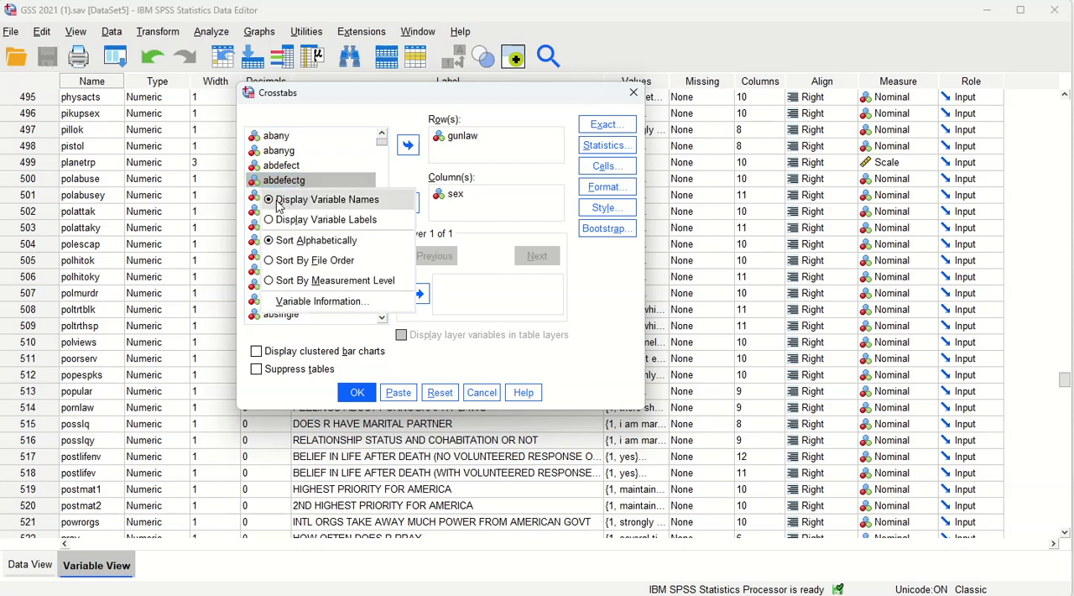
pyautogui.click(299, 206)
pyautogui.rightClick(294, 182)
pyautogui.click(330, 242)
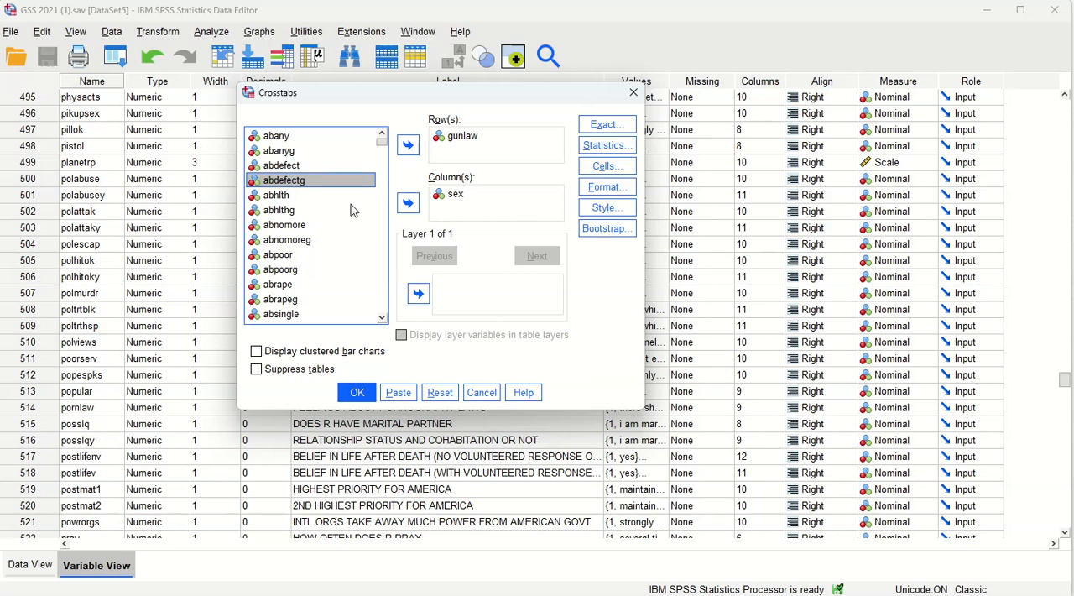
pyautogui.scroll(-4, 306, 279)
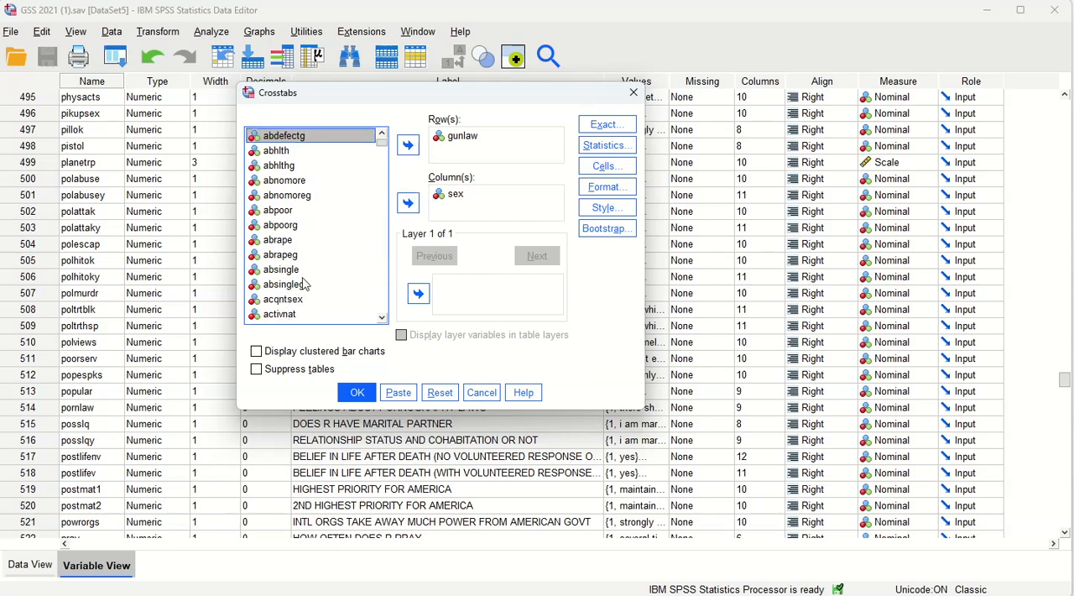
pyautogui.scroll(4, 315, 273)
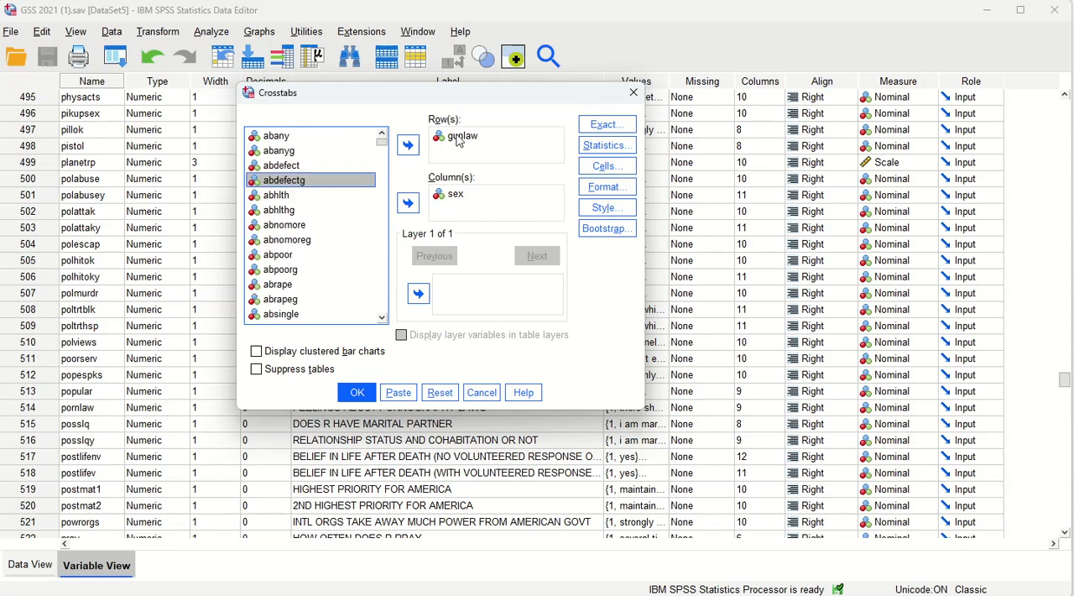
pyautogui.scroll(-5, 306, 281)
pyautogui.scroll(-10, 286, 277)
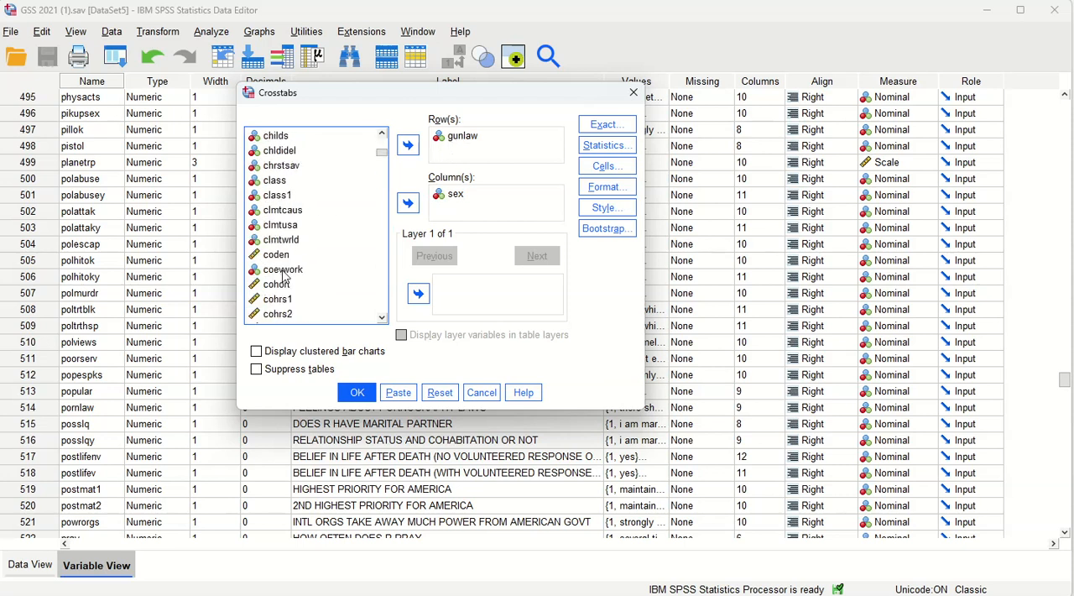
pyautogui.scroll(12, 294, 260)
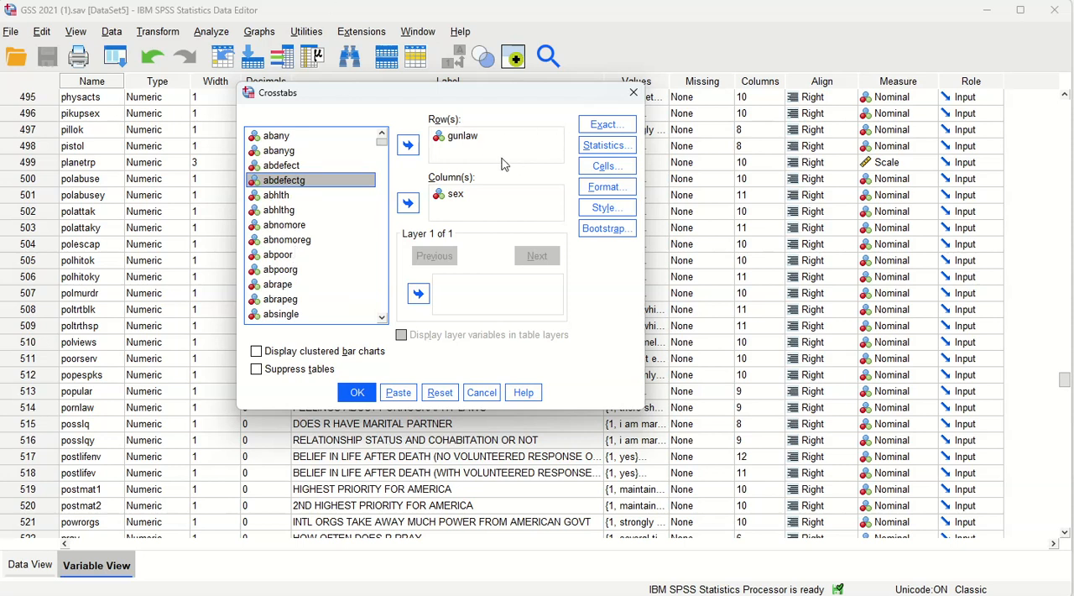
# - Run the crosstabulation of gunlaw in rows by sex in columns, with observed counts and column percentages
pyautogui.click(605, 166)
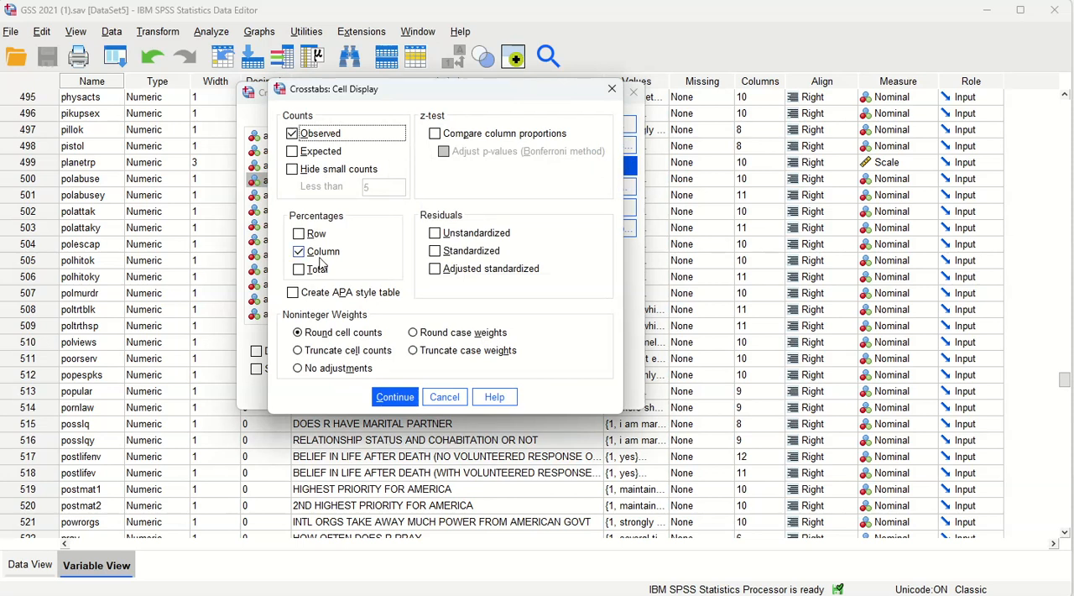
pyautogui.click(408, 398)
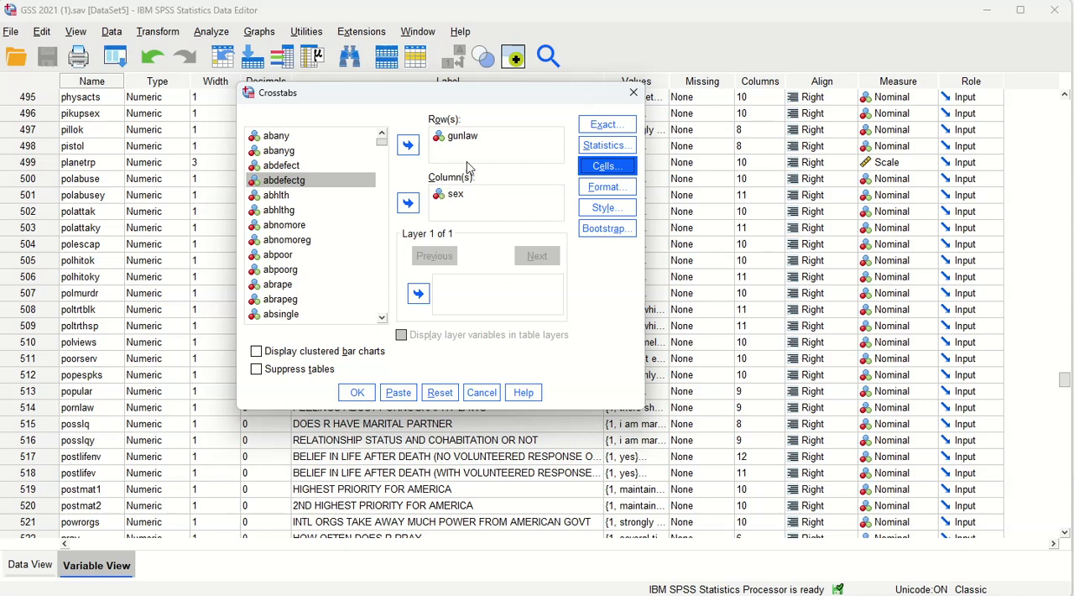
pyautogui.click(357, 395)
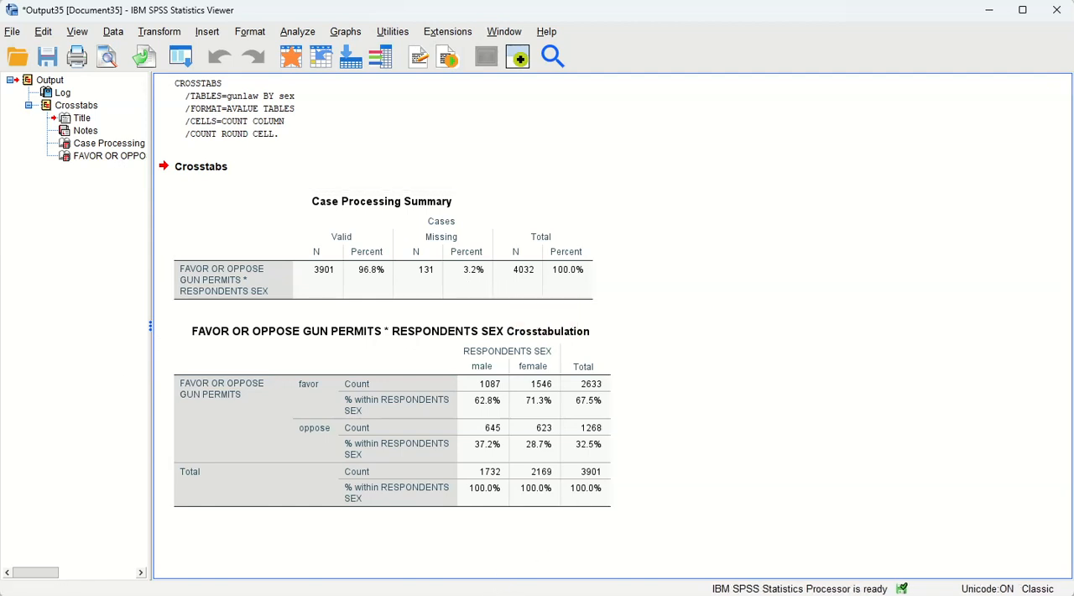
# - Return to the dataset's variable list and run descriptive statistics on the age variable
pyautogui.click(407, 562)
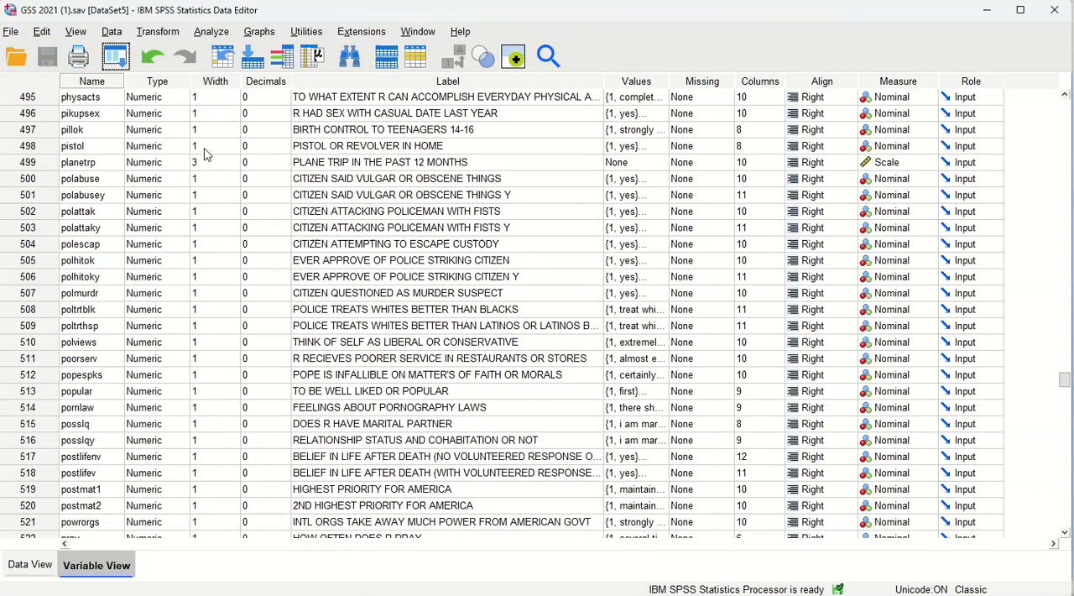
pyautogui.scroll(20, 175, 281)
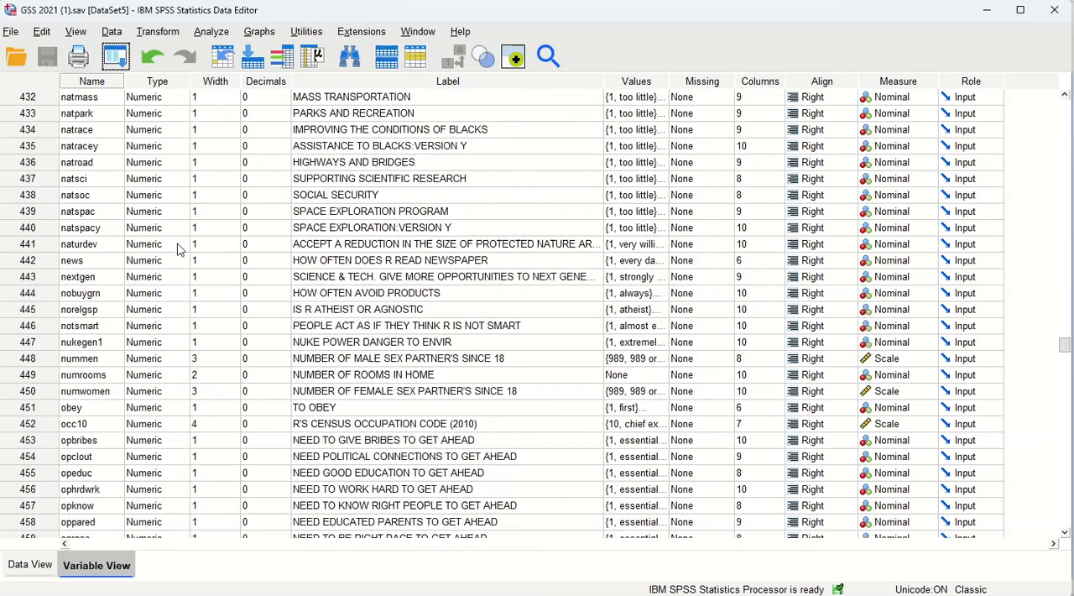
pyautogui.scroll(5, 182, 160)
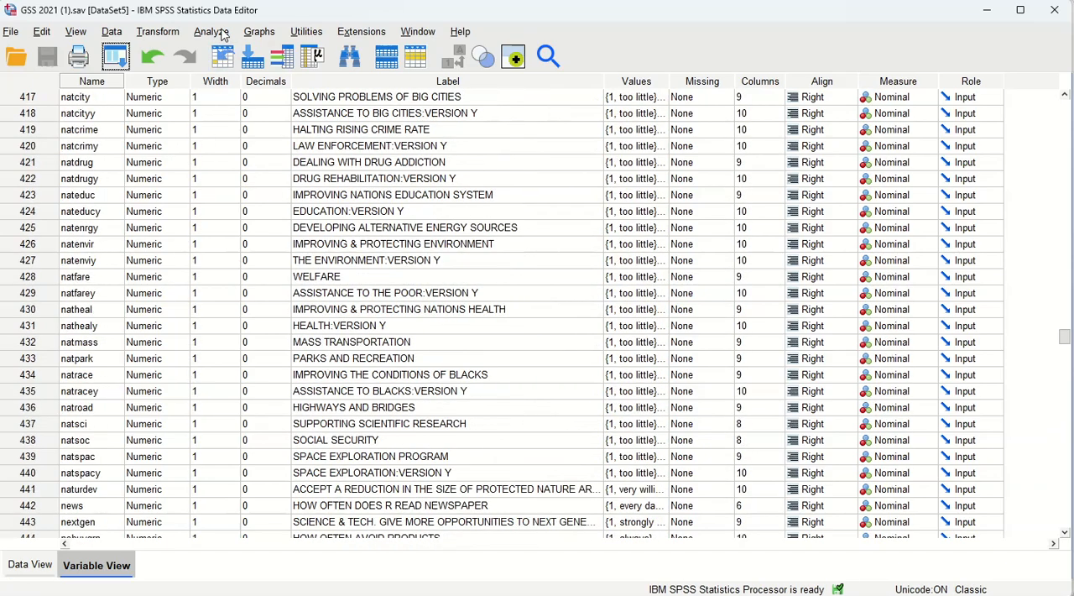
pyautogui.scroll(7, 272, 206)
pyautogui.moveTo(1064, 336); pyautogui.dragTo(1063, 104)
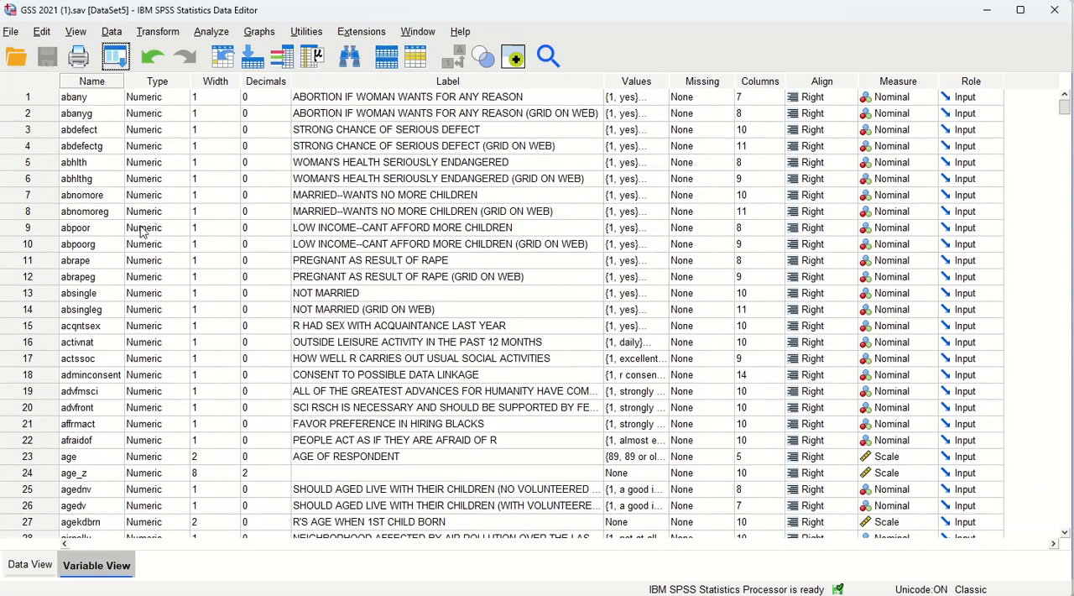
pyautogui.scroll(-1, 144, 233)
pyautogui.scroll(-1, 81, 309)
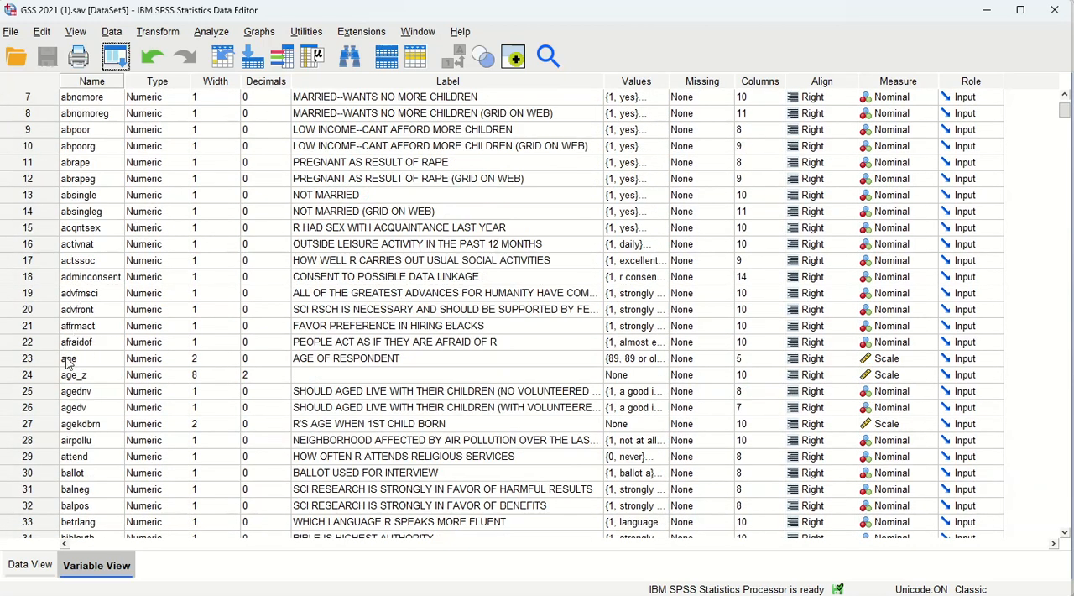
pyautogui.click(29, 359)
pyautogui.rightClick(31, 362)
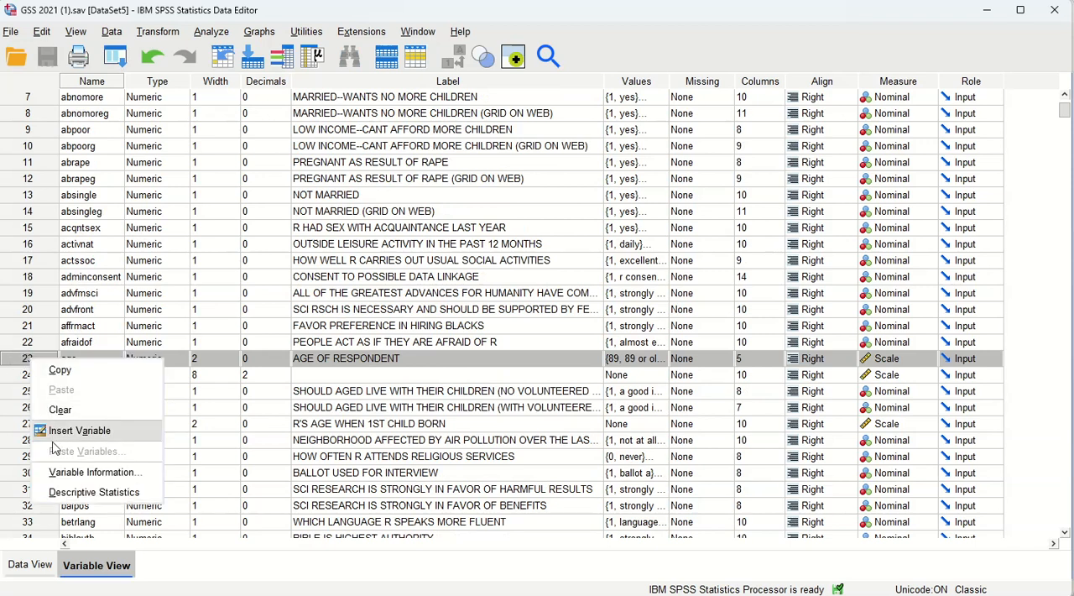
pyautogui.click(107, 501)
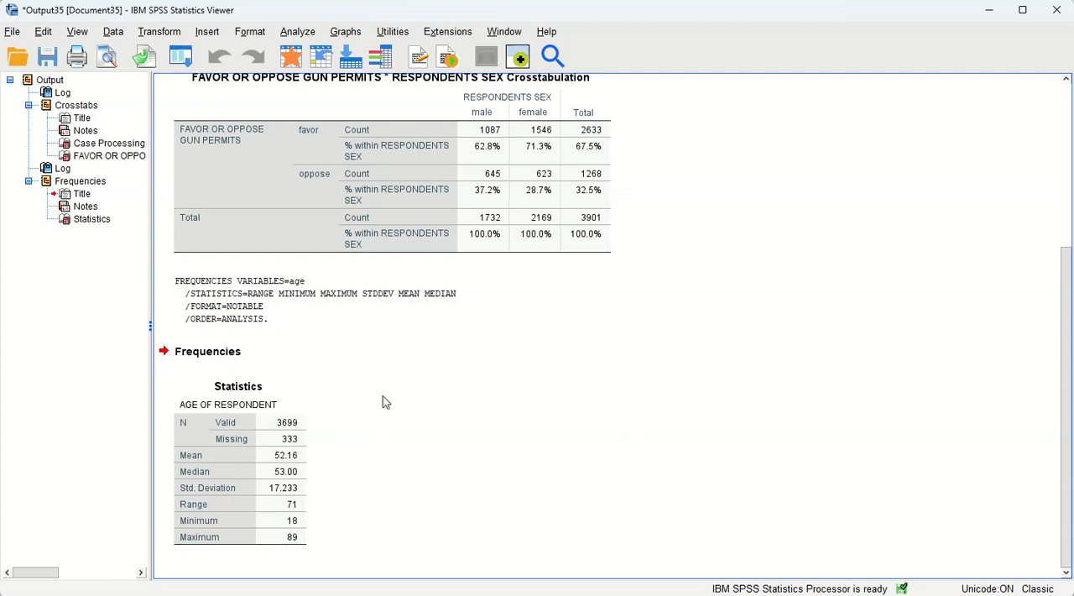
# - Start a Compute Variable transformation with ageZ as the target variable
pyautogui.scroll(1, 598, 430)
pyautogui.scroll(-1, 597, 429)
pyautogui.scroll(1, 500, 413)
pyautogui.scroll(-1, 537, 420)
pyautogui.click(162, 37)
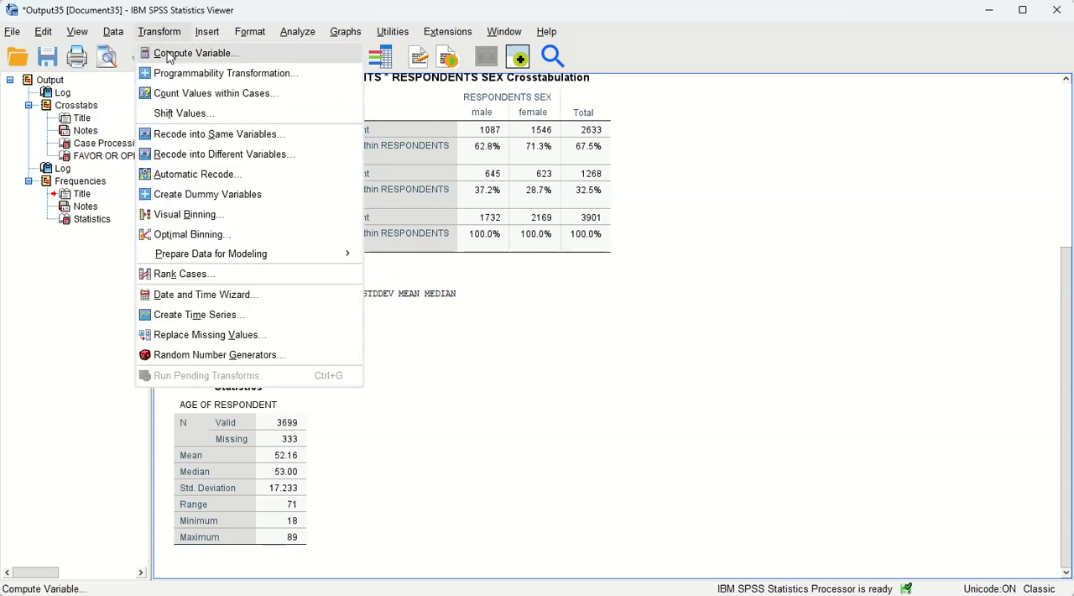
pyautogui.click(168, 52)
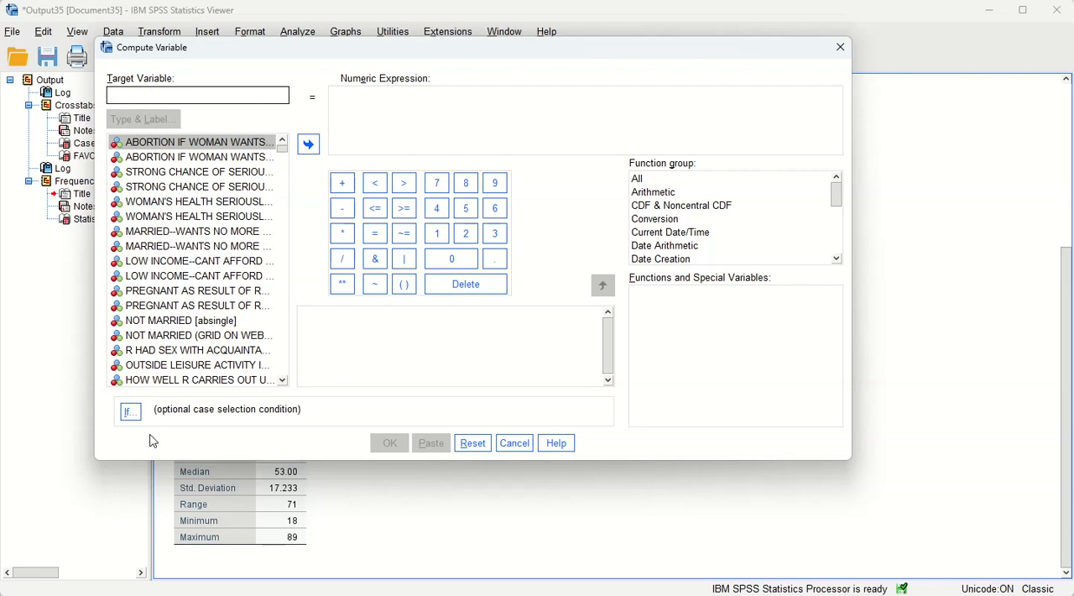
pyautogui.write('ageZ')
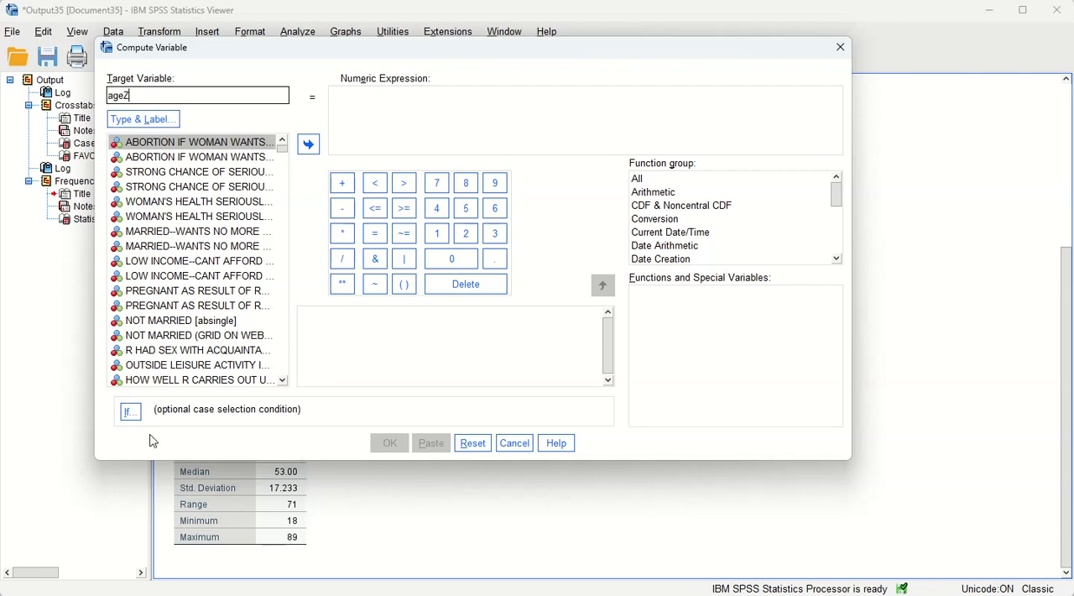
# - Enter the numeric expression (age-52.16)/17.23 for ageZ and run the computation
pyautogui.click(385, 113)
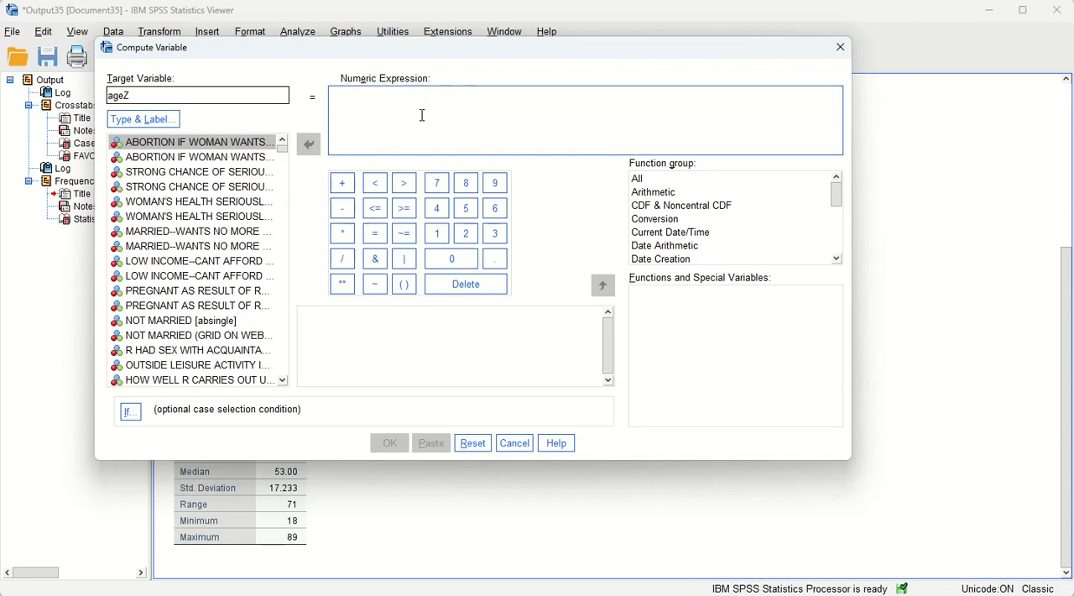
pyautogui.write('(age-')
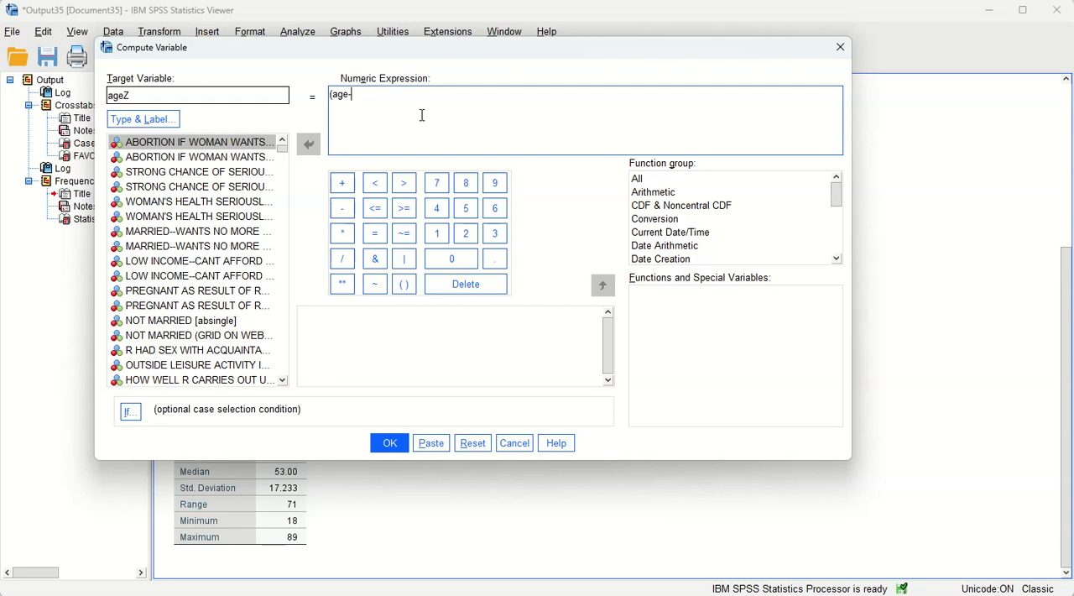
pyautogui.moveTo(426, 49); pyautogui.dragTo(424, 21)
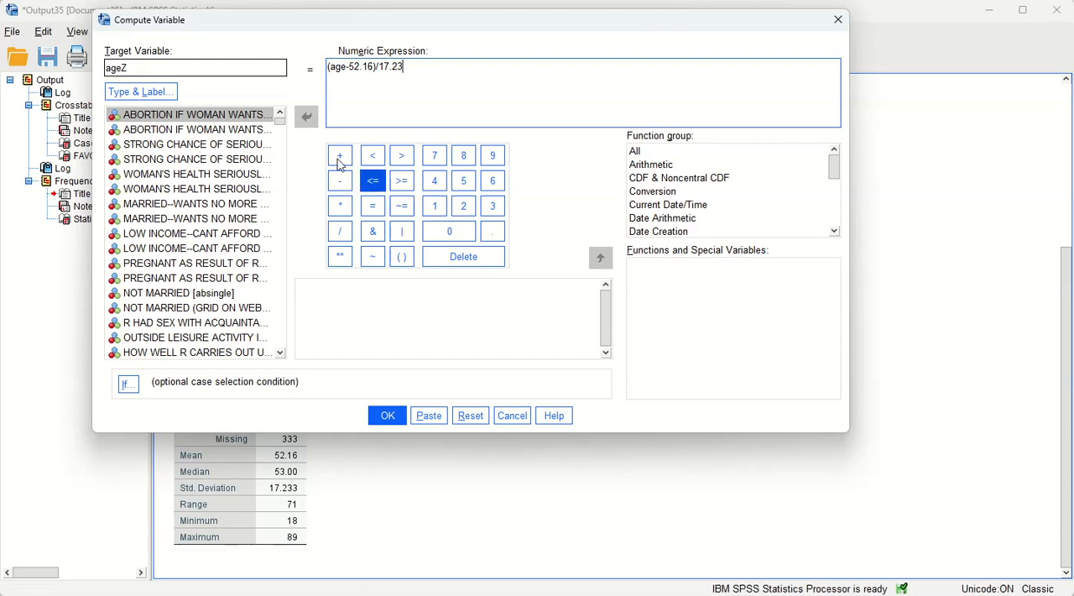
pyautogui.click(392, 415)
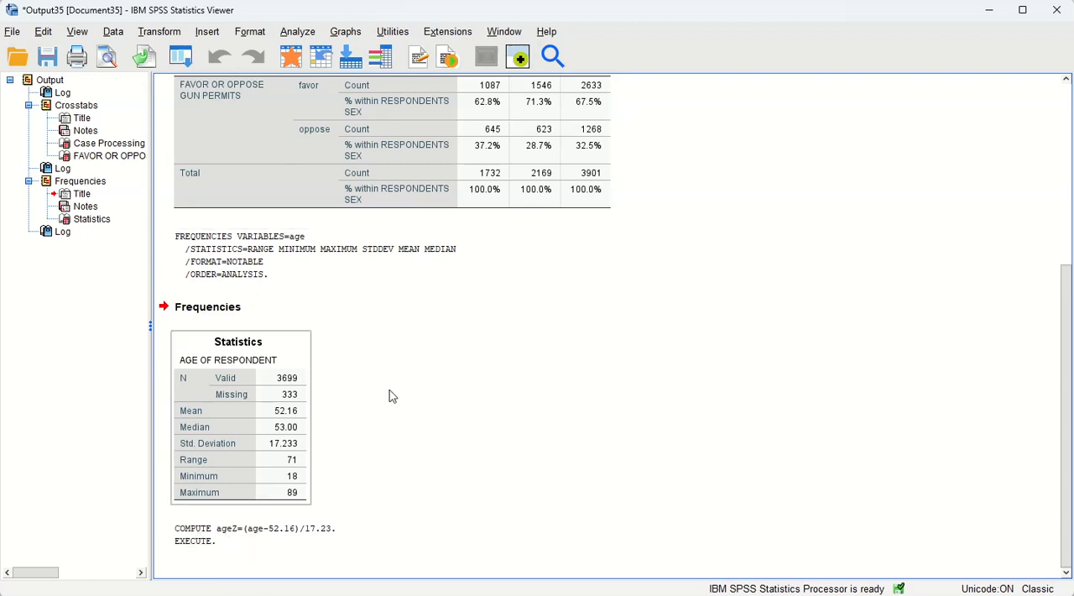
pyautogui.click(176, 32)
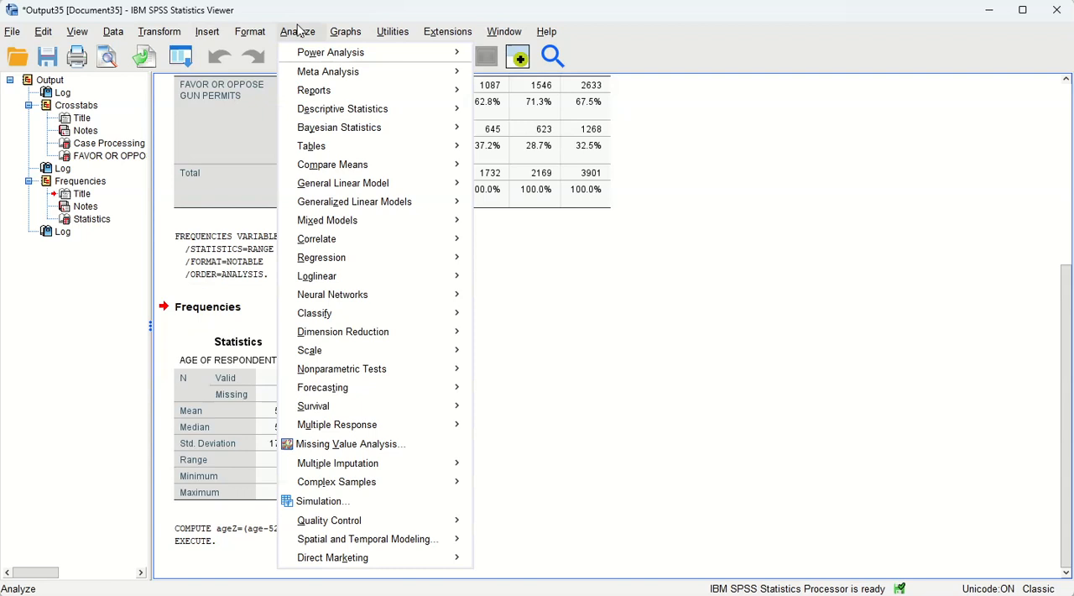
pyautogui.moveTo(334, 35)
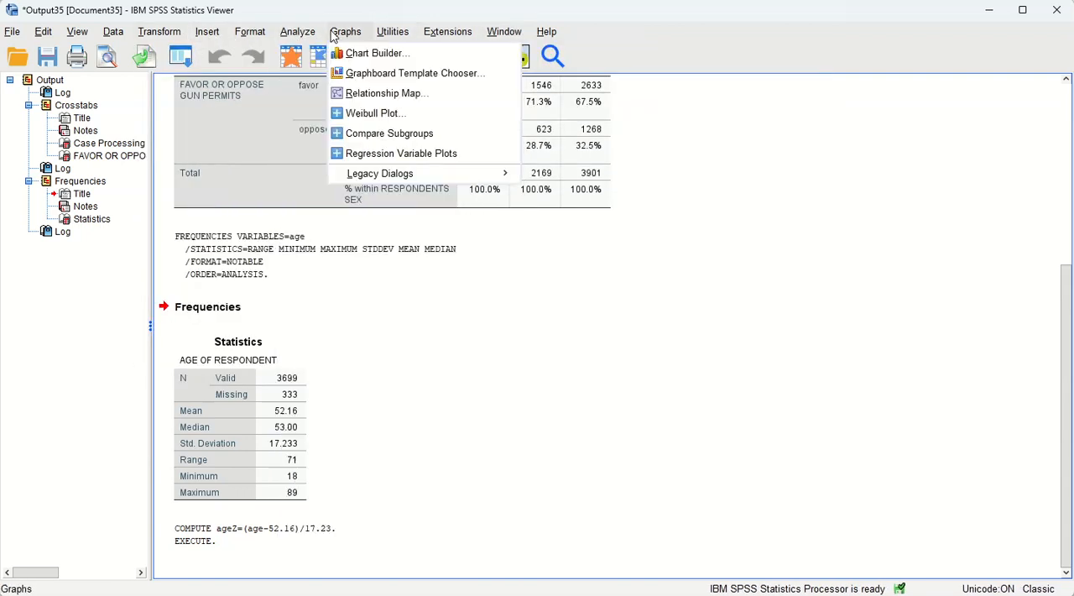
pyautogui.moveTo(546, 31)
pyautogui.click(628, 29)
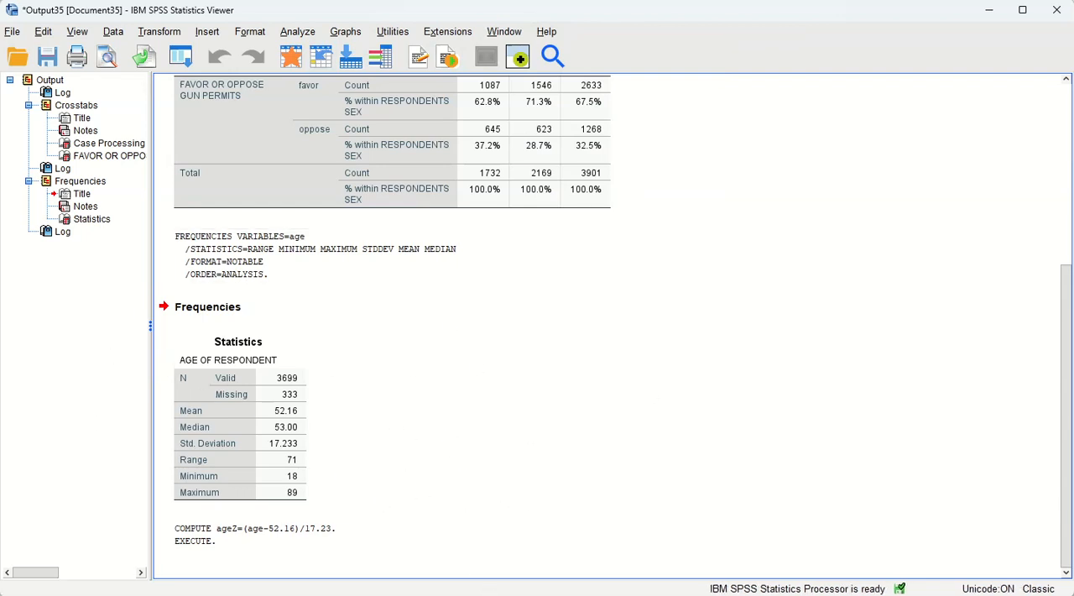
# - Return to the dataset, locate ageZ at the end of the variable list, and examine its values across cases
pyautogui.moveTo(475, 594)
pyautogui.click(395, 558)
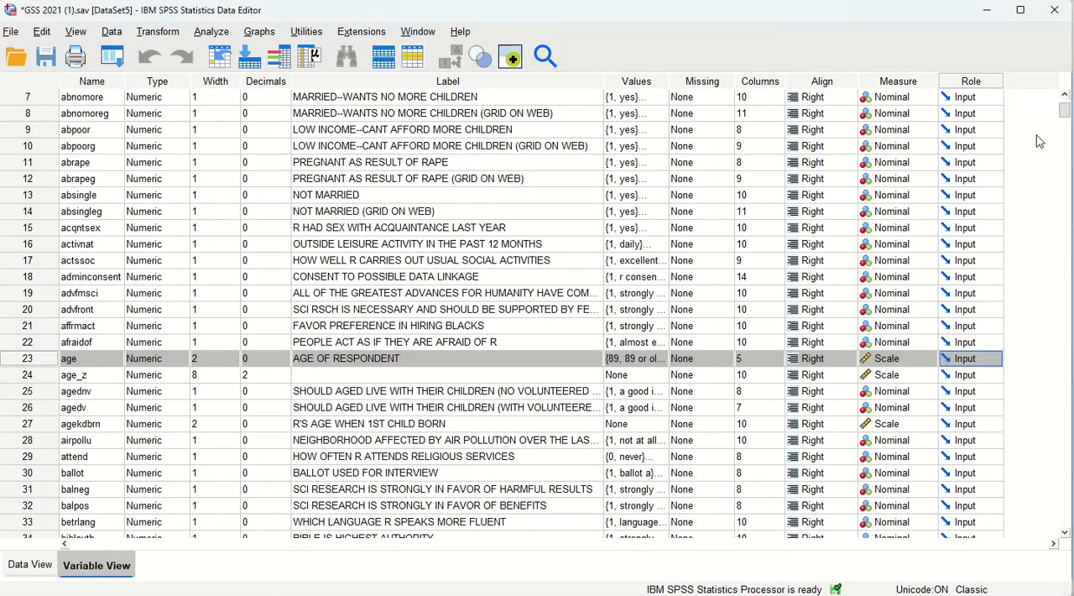
pyautogui.moveTo(1063, 110); pyautogui.dragTo(1056, 520)
pyautogui.scroll(5, 1056, 516)
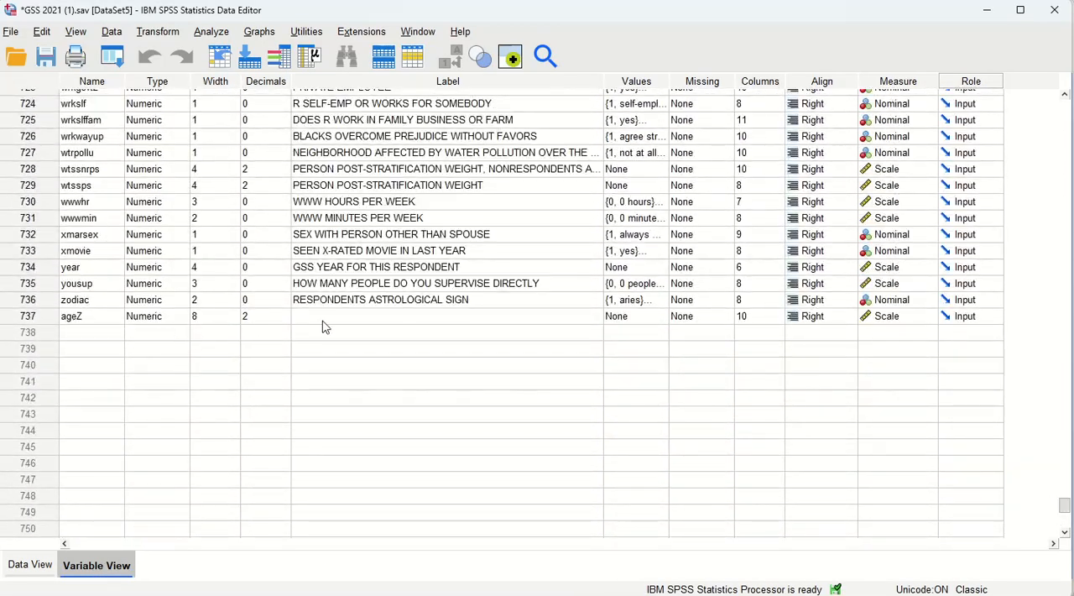
pyautogui.doubleClick(30, 316)
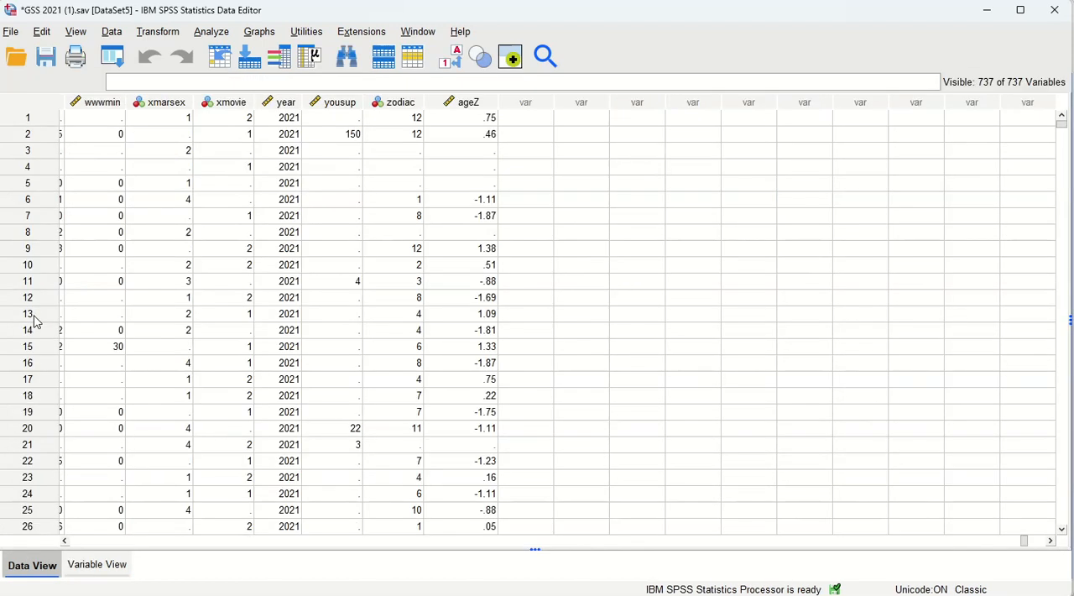
pyautogui.scroll(-5, 480, 223)
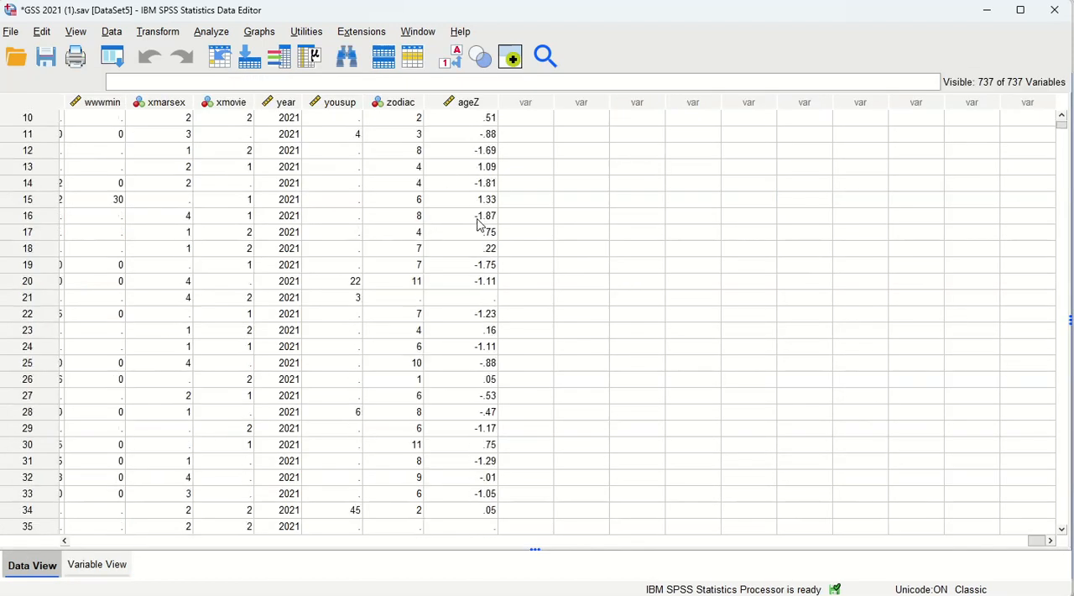
# - Look through the ageZ values over roughly the first 140 cases and return to the first case
pyautogui.scroll(-20, 489, 416)
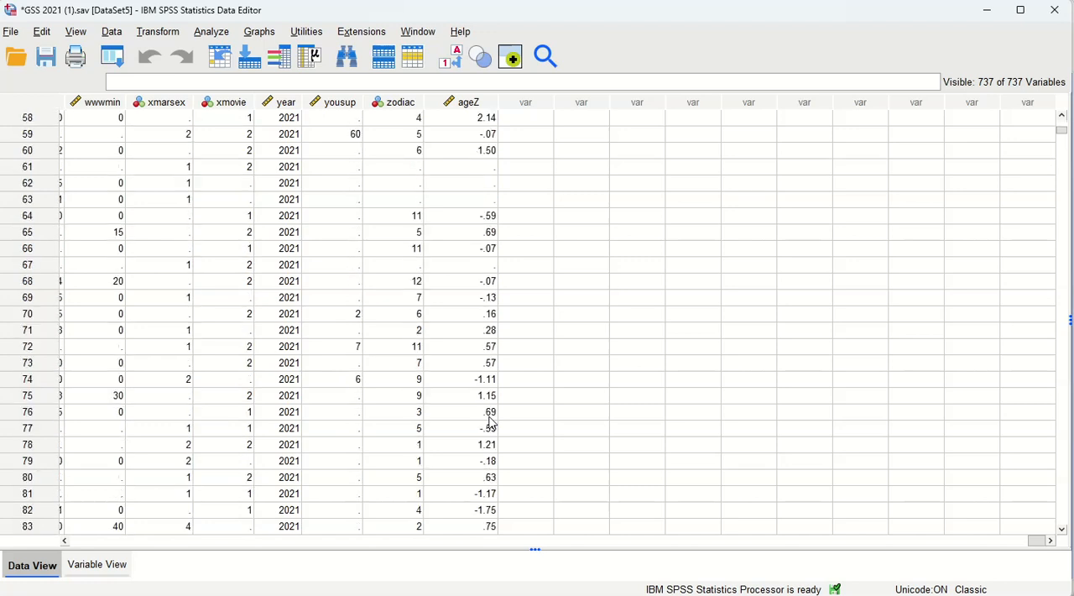
pyautogui.scroll(-16, 491, 422)
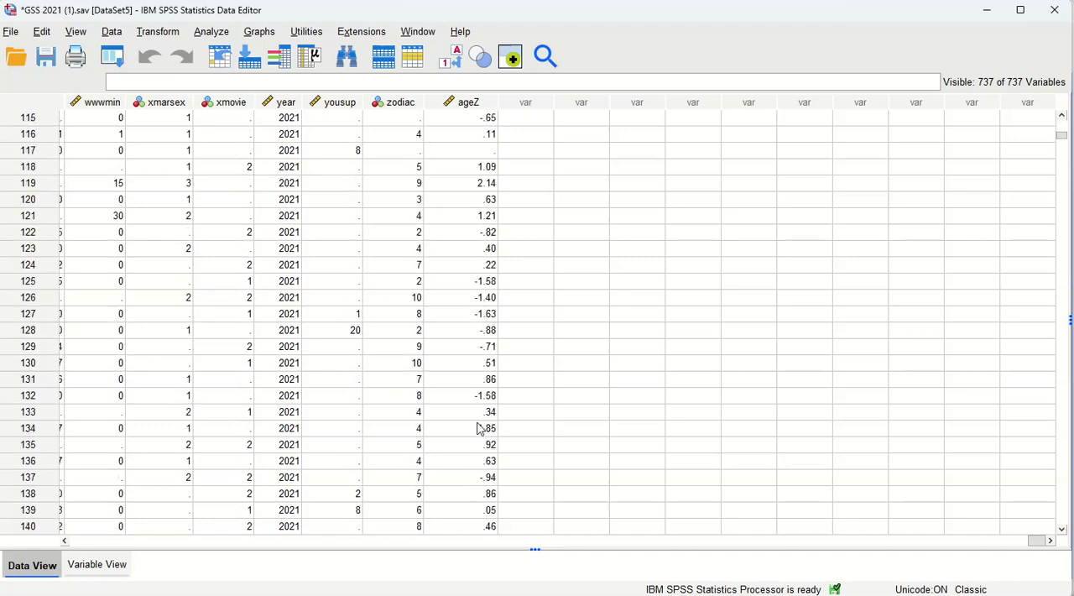
pyautogui.scroll(-5, 484, 428)
pyautogui.scroll(17, 484, 428)
pyautogui.scroll(20, 484, 428)
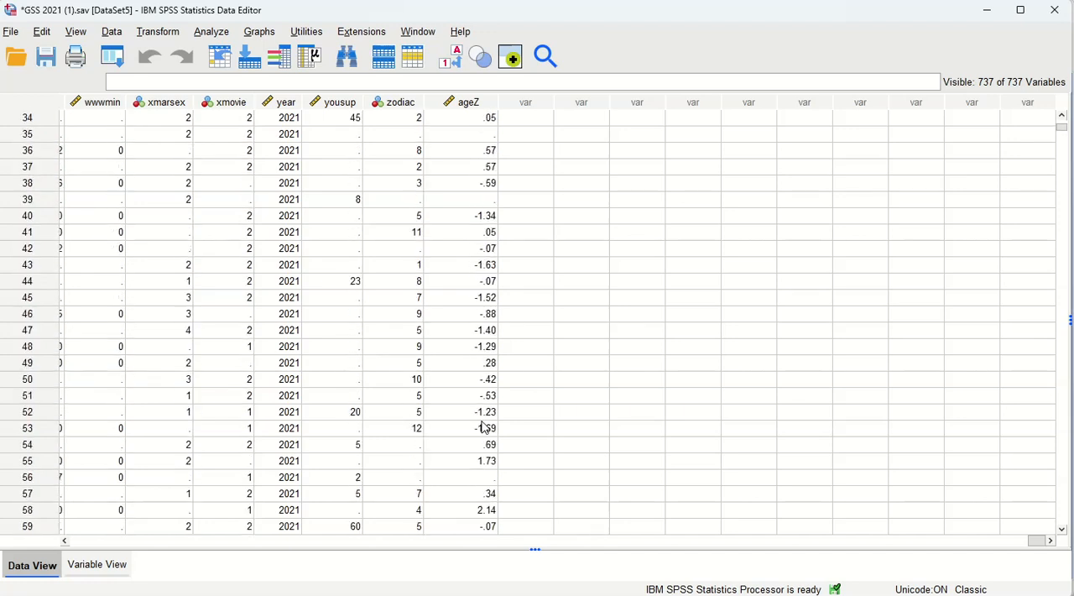
pyautogui.scroll(5, 486, 427)
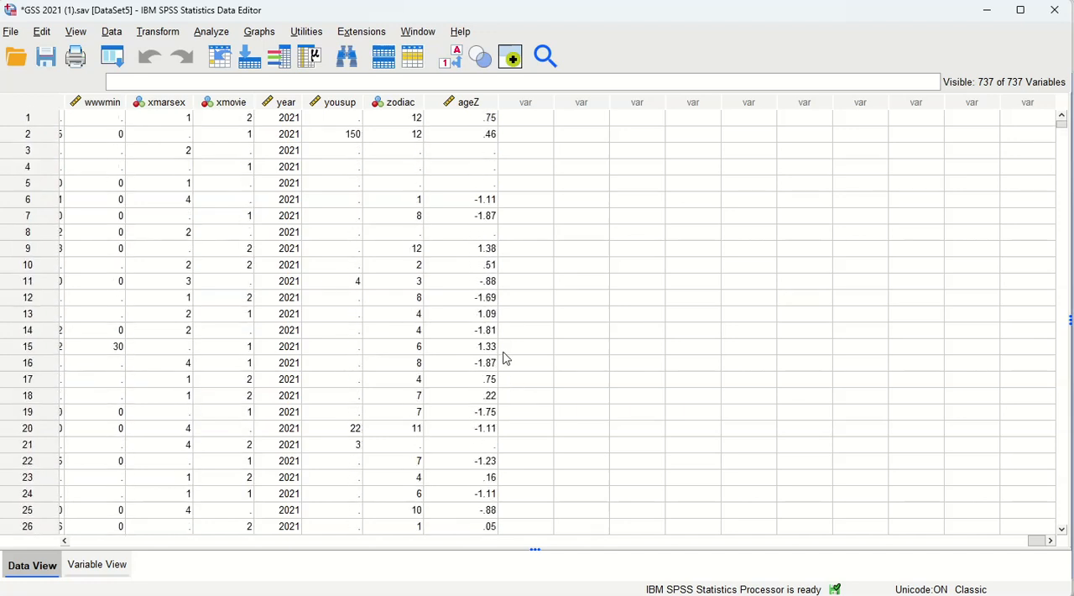
pyautogui.moveTo(1062, 126); pyautogui.dragTo(1046, 89)
# - Move ageZ directly below age in the dataset's variable list and label it "Normal Distribution of Age"
pyautogui.click(92, 568)
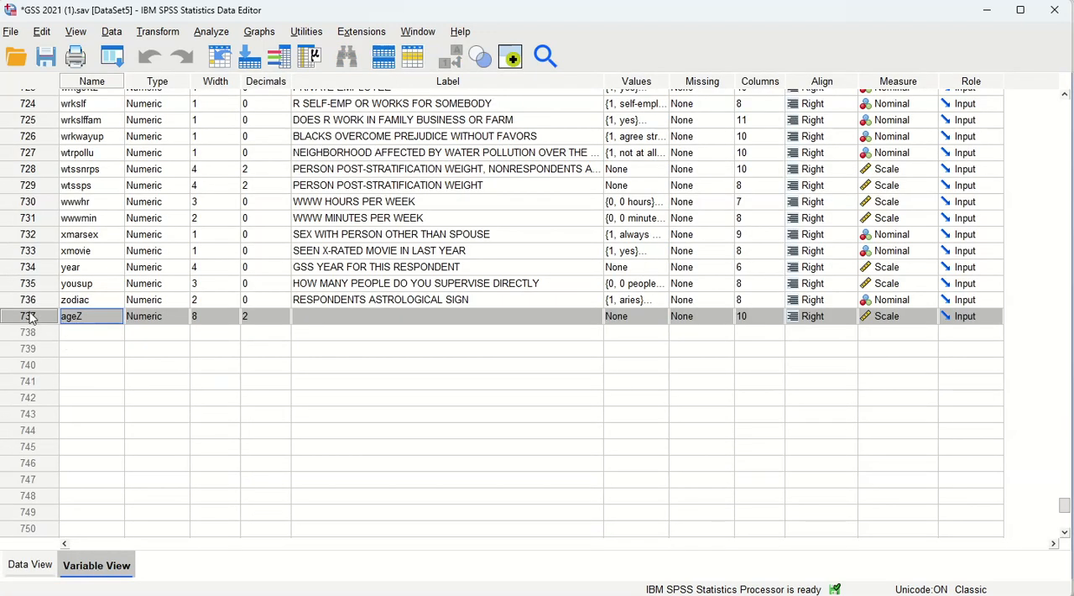
pyautogui.scroll(1, 34, 84)
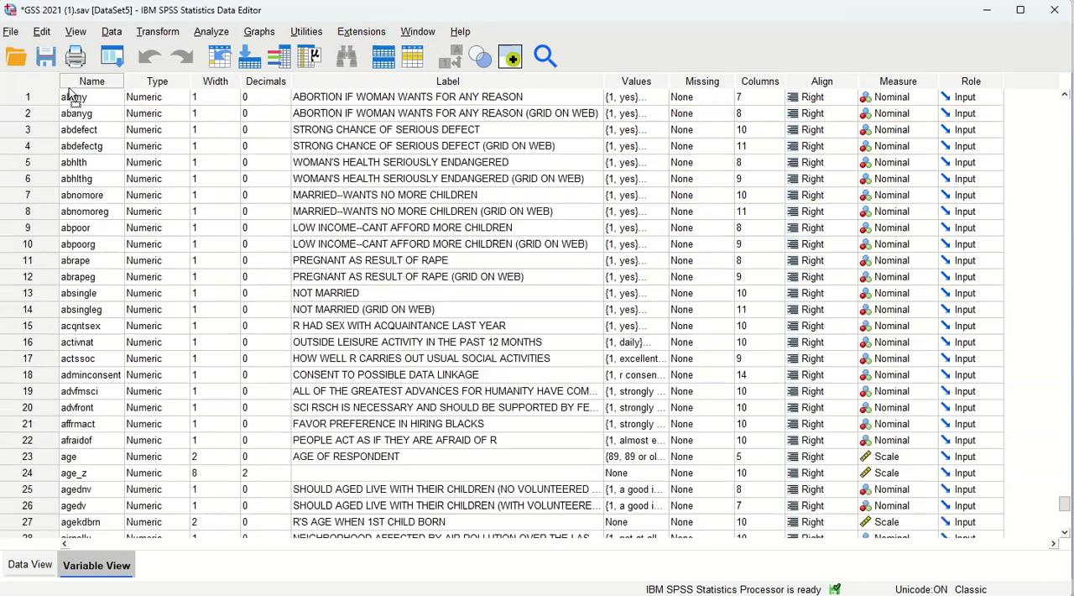
pyautogui.moveTo(71, 95); pyautogui.dragTo(52, 475)
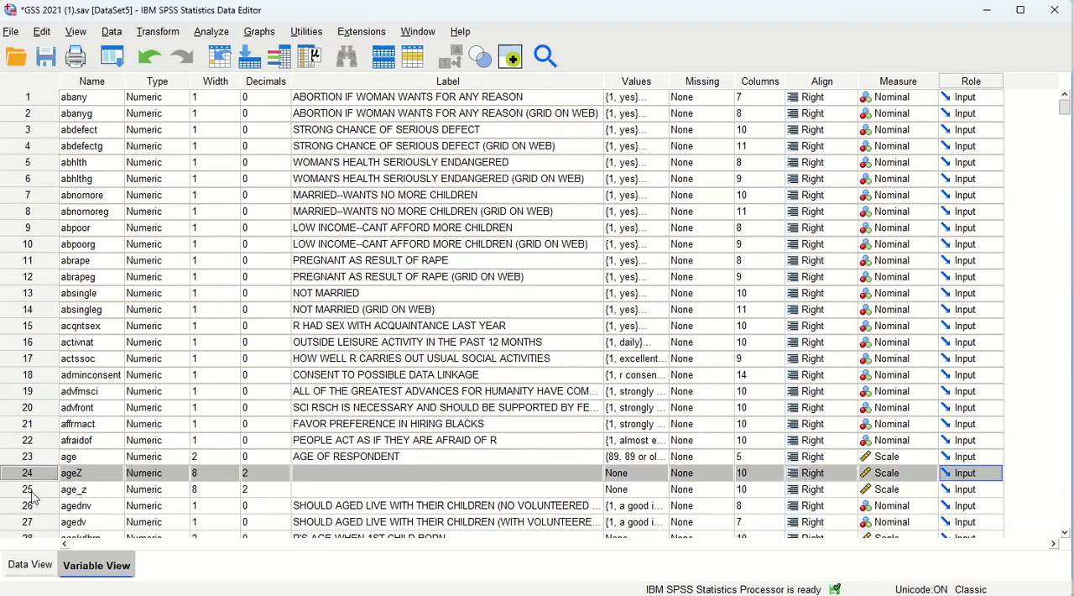
pyautogui.click(362, 473)
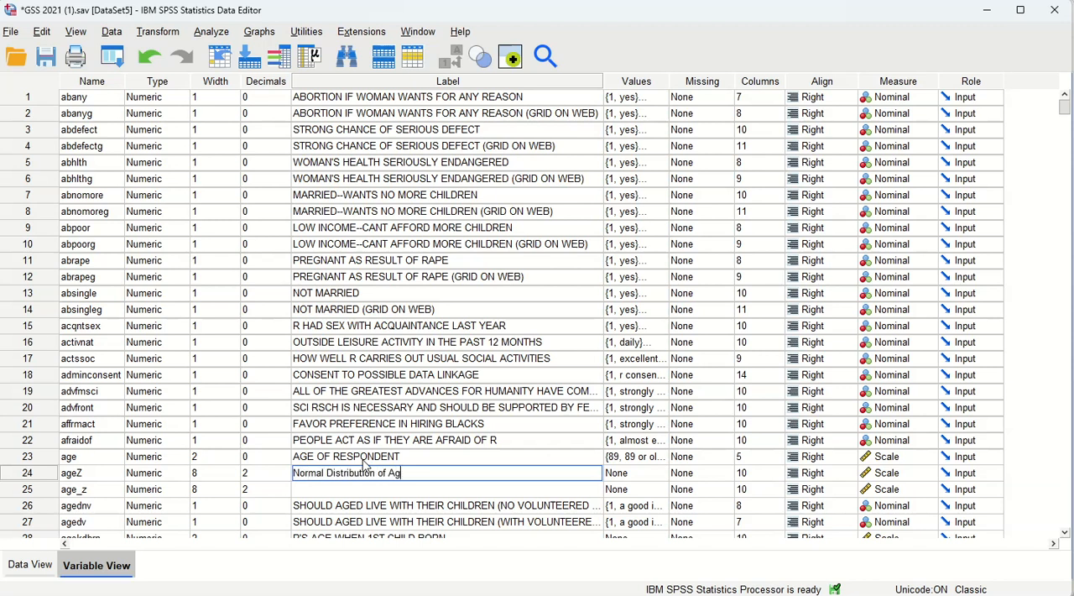
pyautogui.write('Normal Distribution of Age')
# - Go to ageZ in the case data and delete the duplicate age_z variable beside it
pyautogui.doubleClick(48, 477)
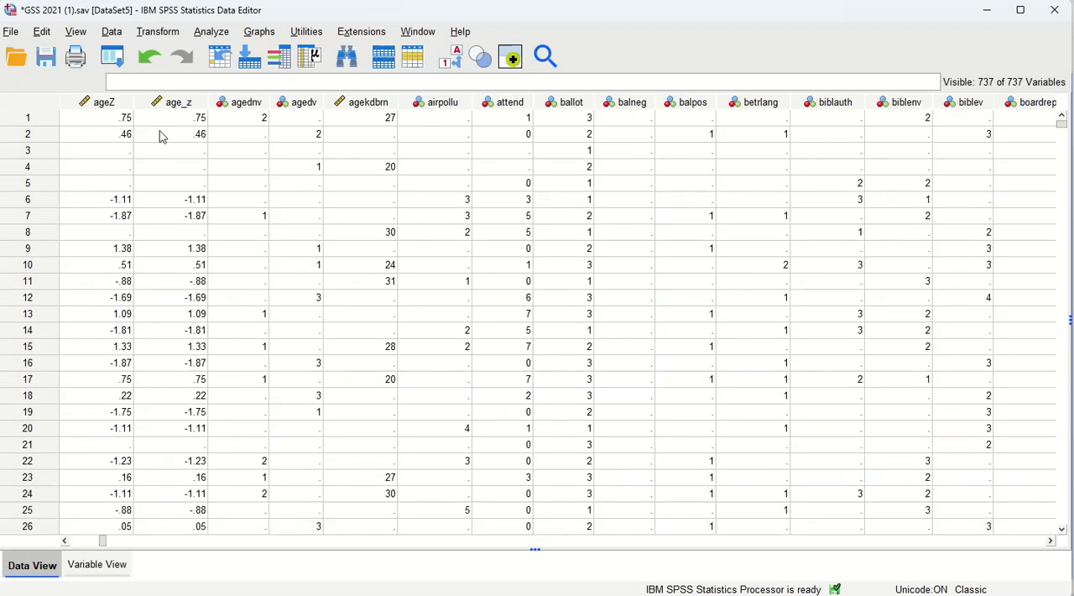
pyautogui.click(65, 541)
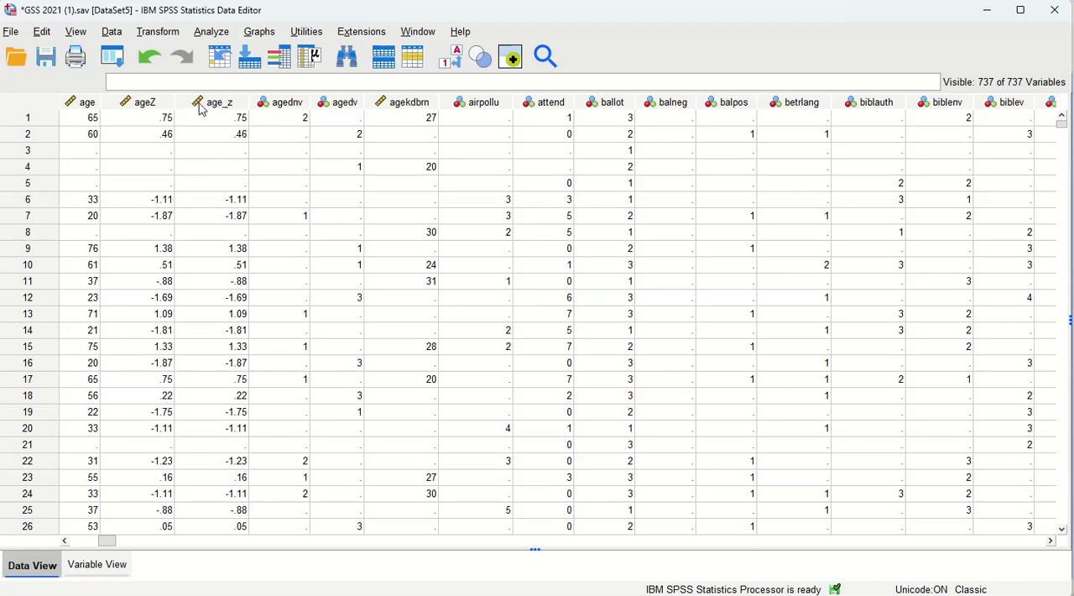
pyautogui.rightClick(237, 109)
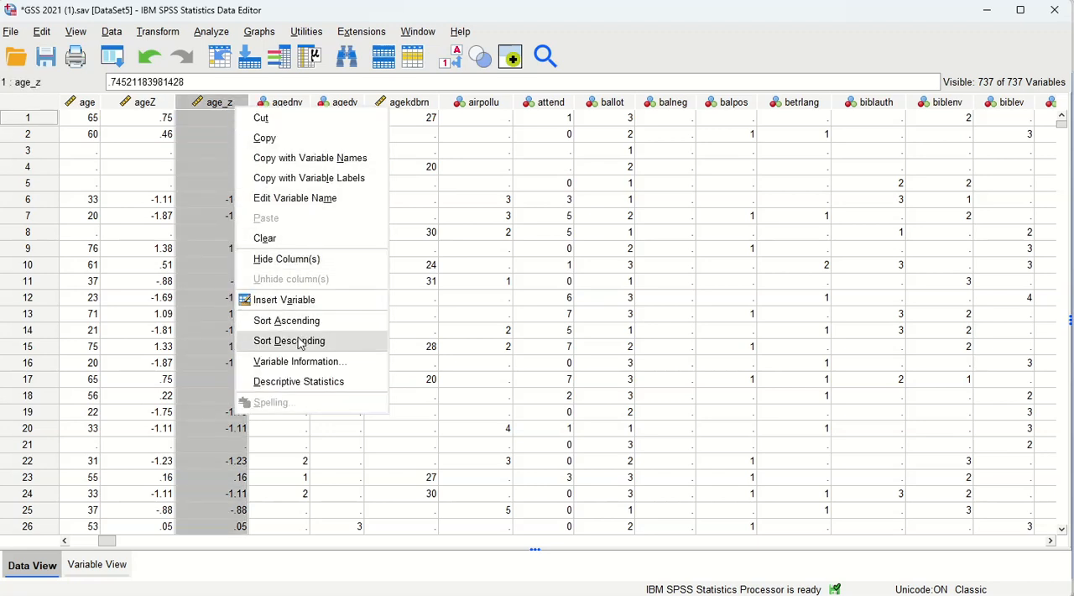
pyautogui.click(267, 238)
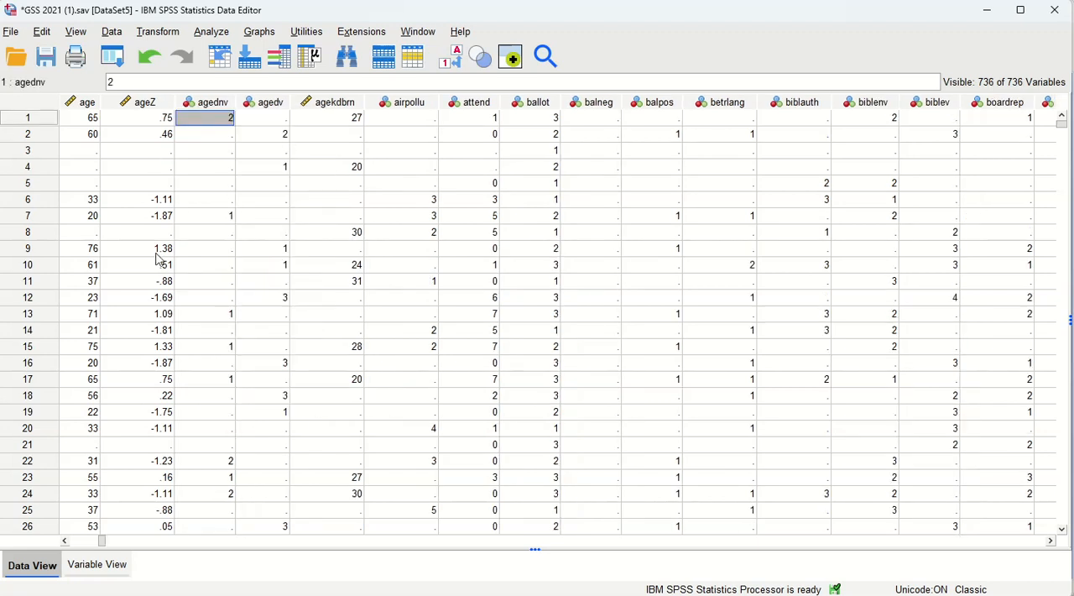
# - Bring the age and ageZ columns into view and check the first case's age against its z-score
pyautogui.click(65, 541)
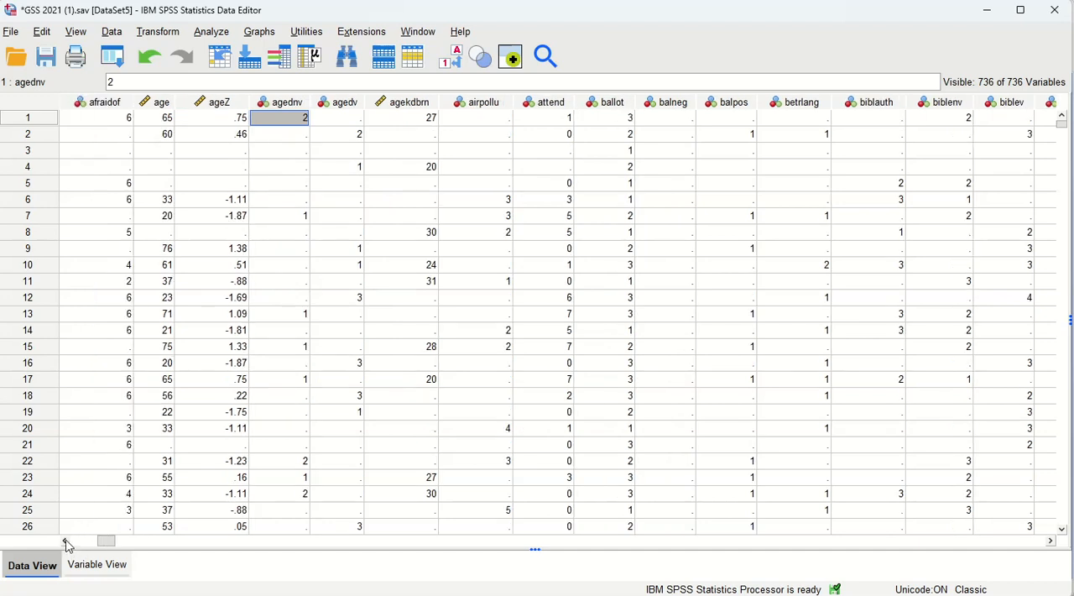
pyautogui.click(168, 167)
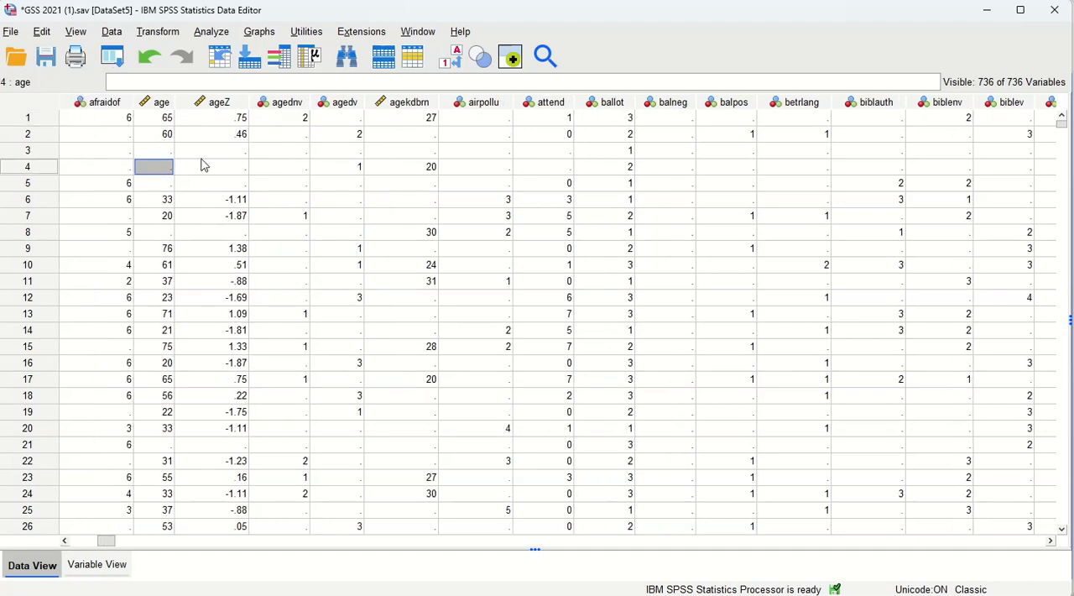
pyautogui.click(170, 123)
pyautogui.click(244, 122)
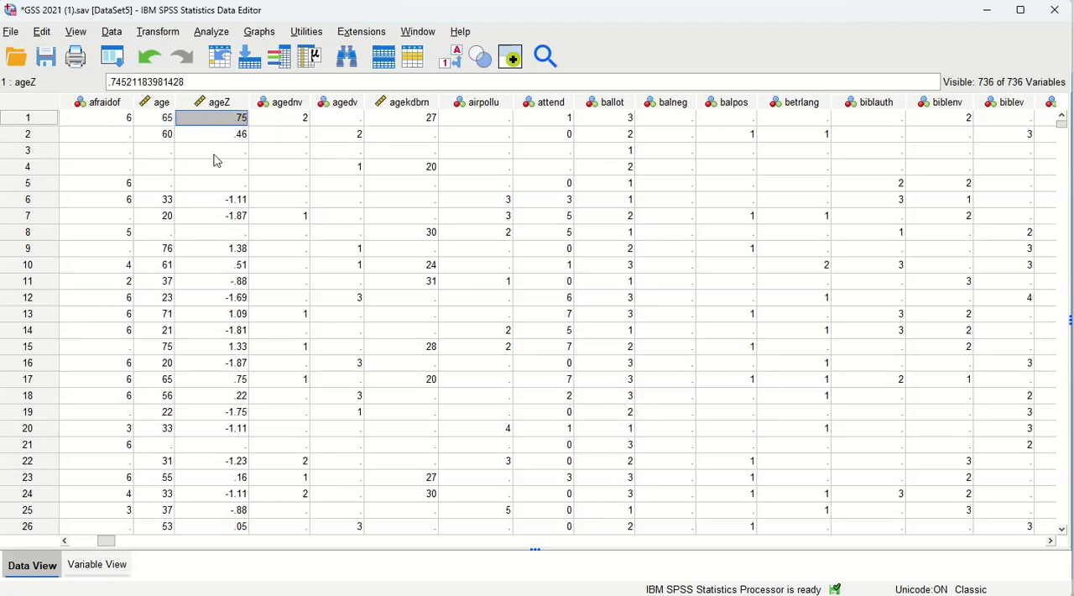
# - Compare age with ageZ down the cases, return to the first case, and review the pairs again to about case 65
pyautogui.scroll(-2, 217, 337)
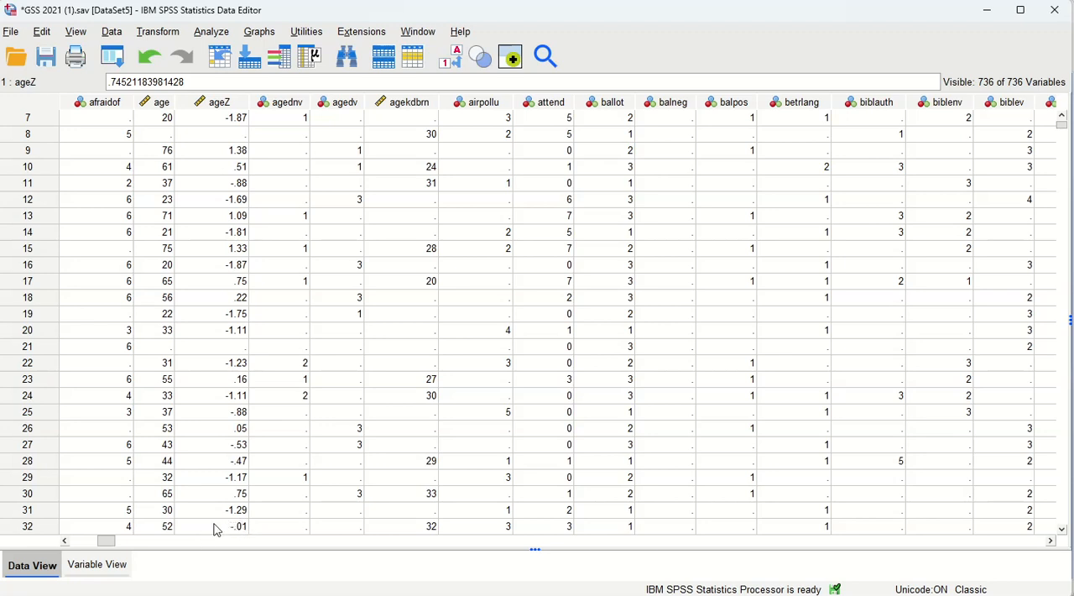
pyautogui.scroll(-1, 218, 529)
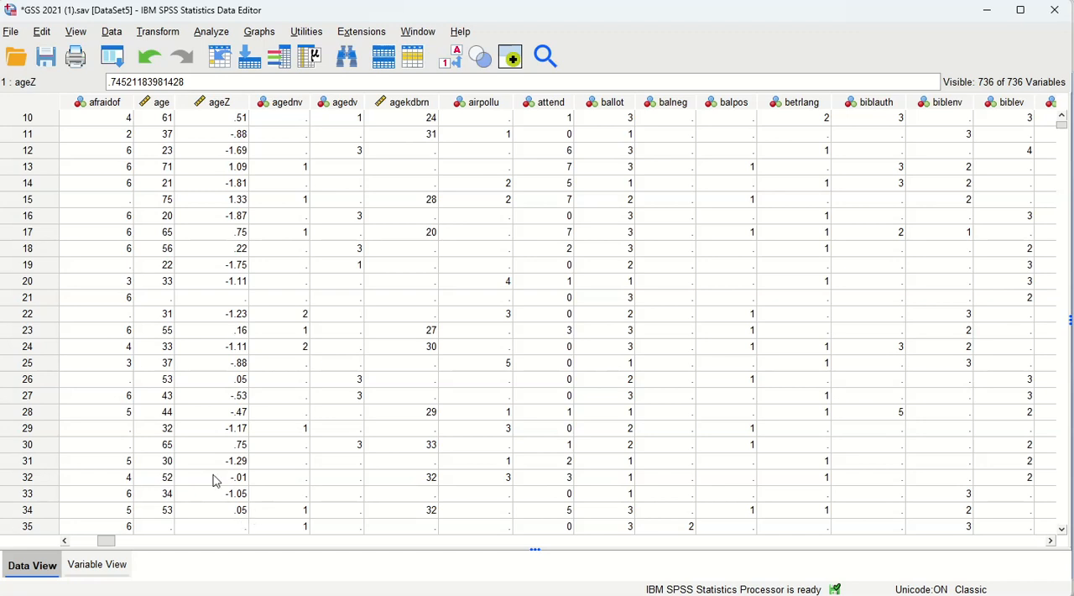
pyautogui.scroll(-2, 220, 470)
pyautogui.scroll(-6, 237, 430)
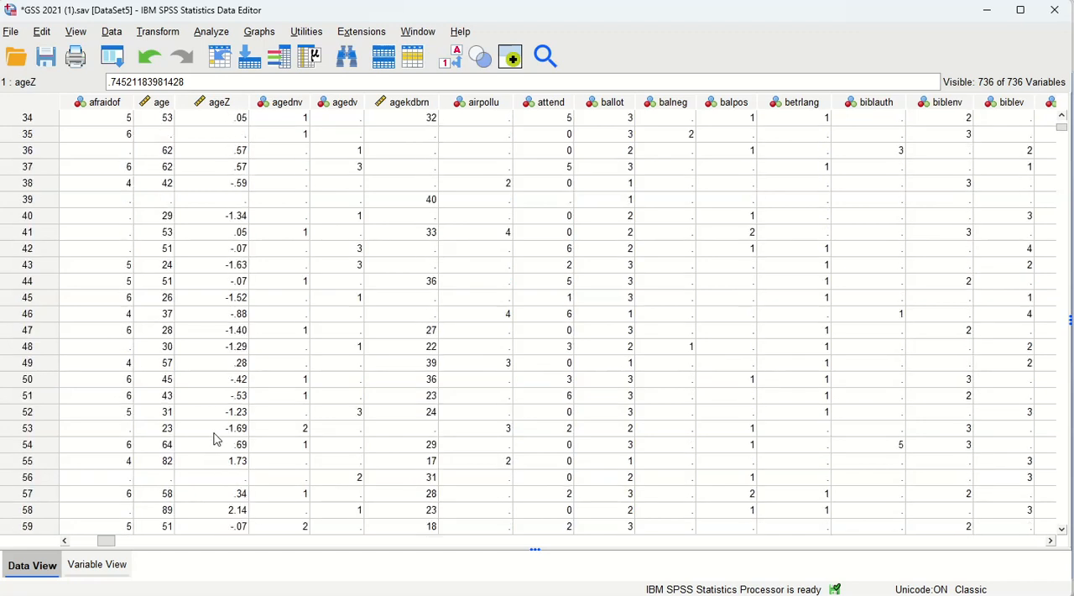
pyautogui.scroll(-3, 217, 439)
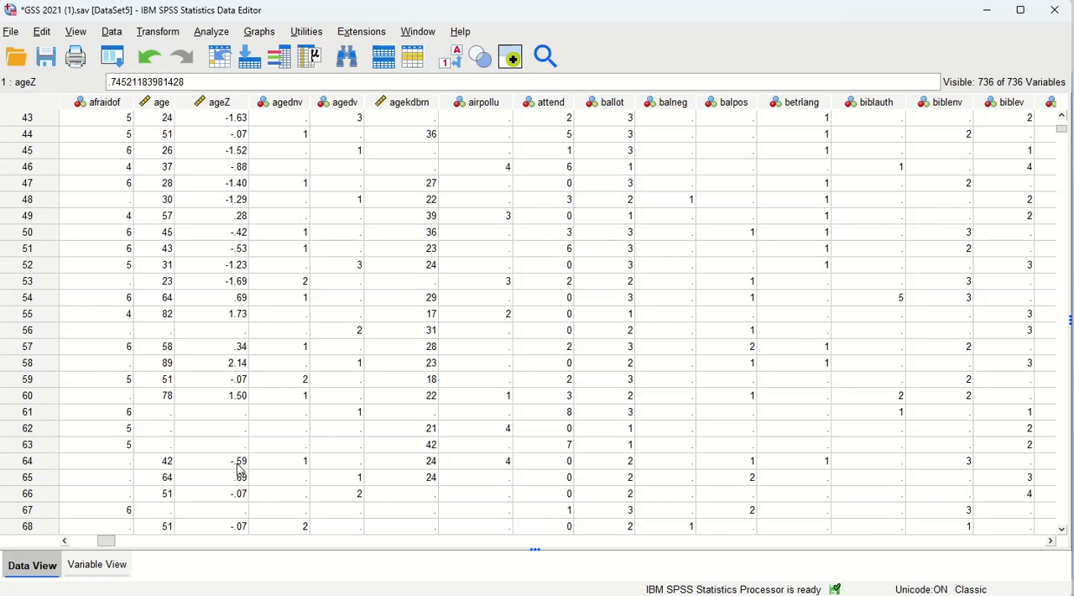
pyautogui.scroll(-7, 256, 395)
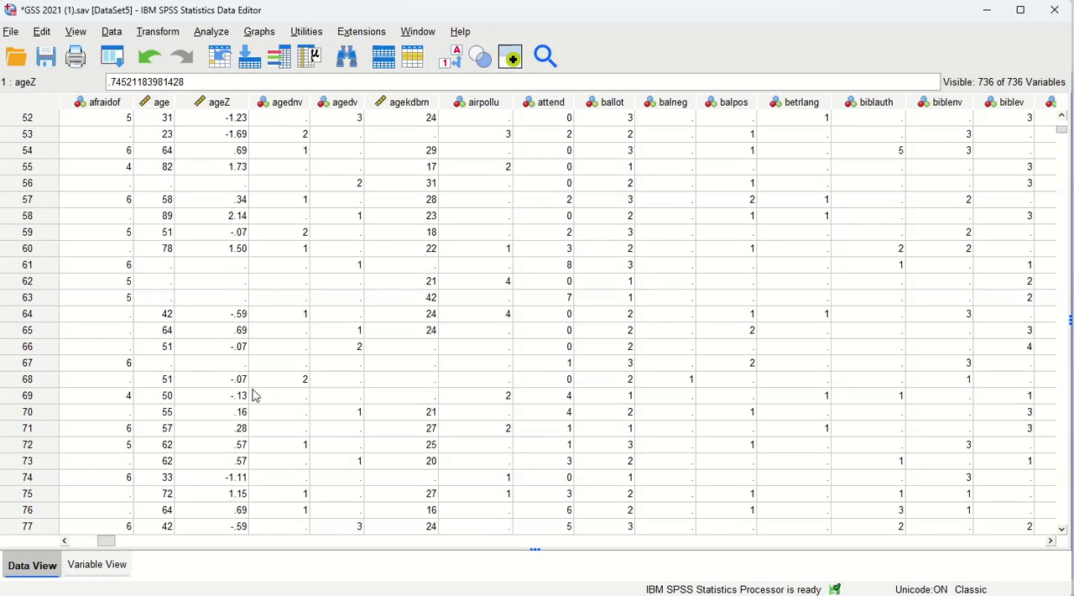
pyautogui.scroll(-8, 256, 396)
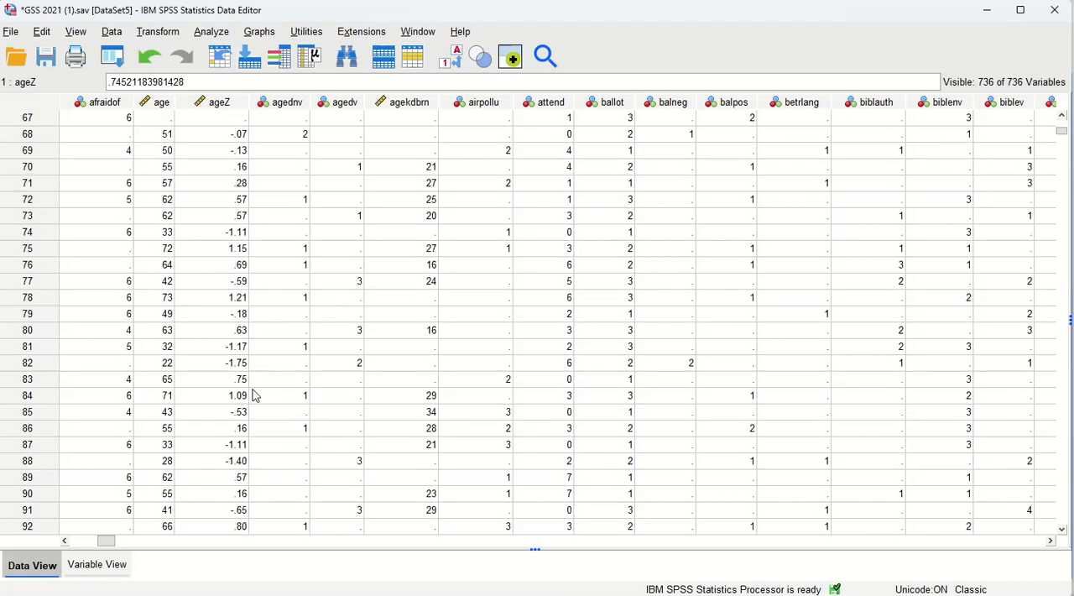
pyautogui.scroll(-18, 255, 395)
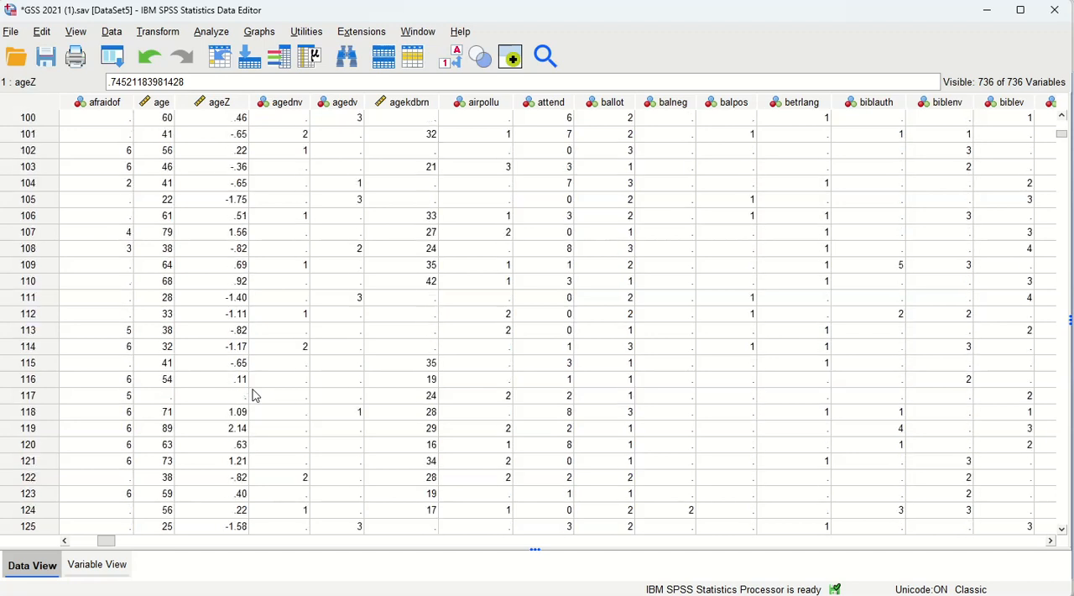
pyautogui.scroll(-14, 255, 395)
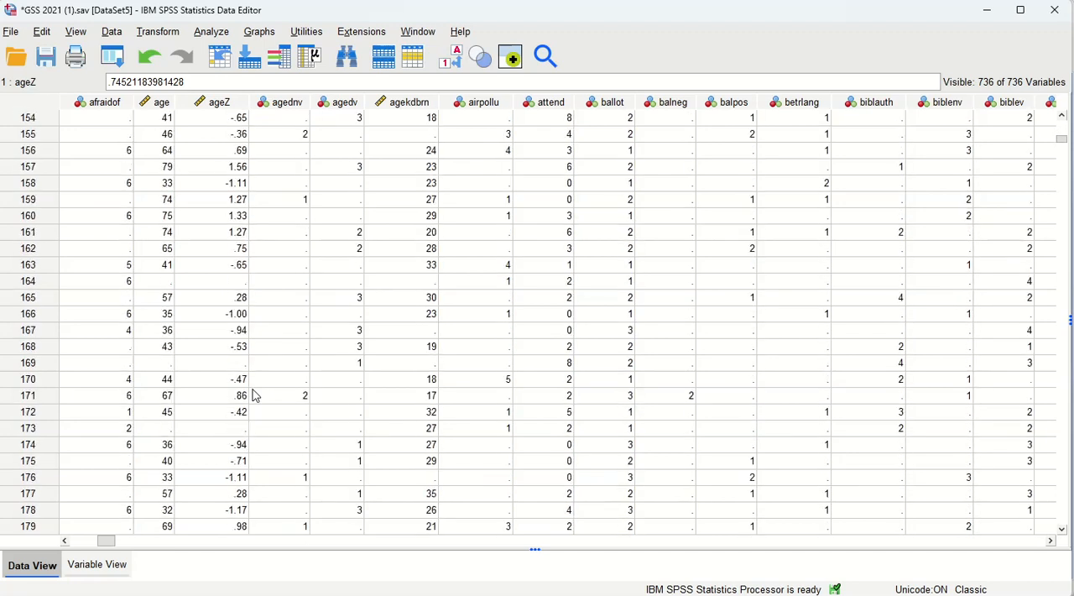
pyautogui.scroll(20, 256, 395)
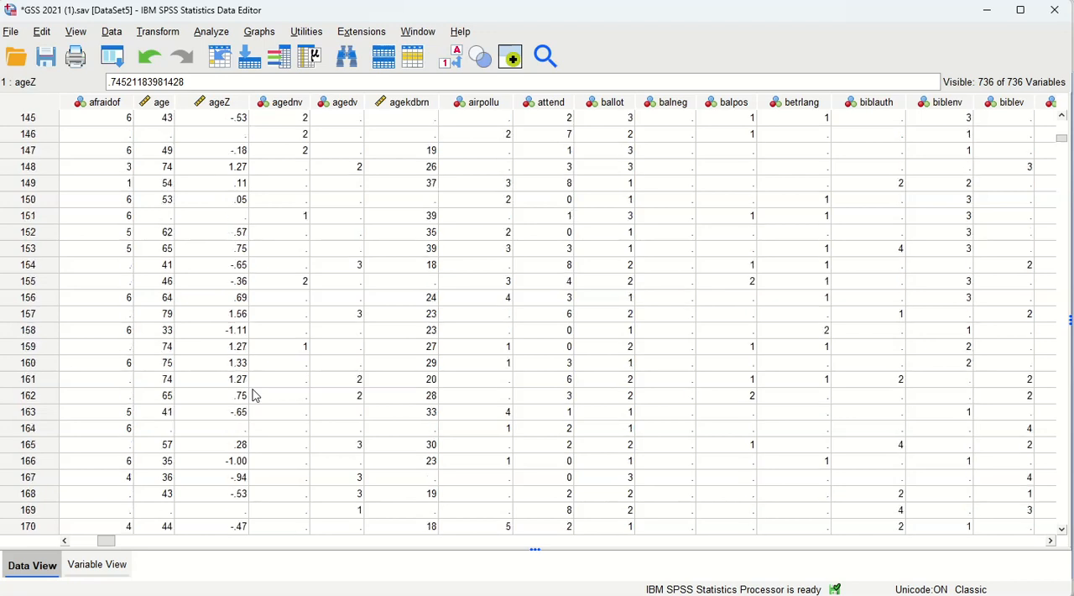
pyautogui.scroll(17, 256, 395)
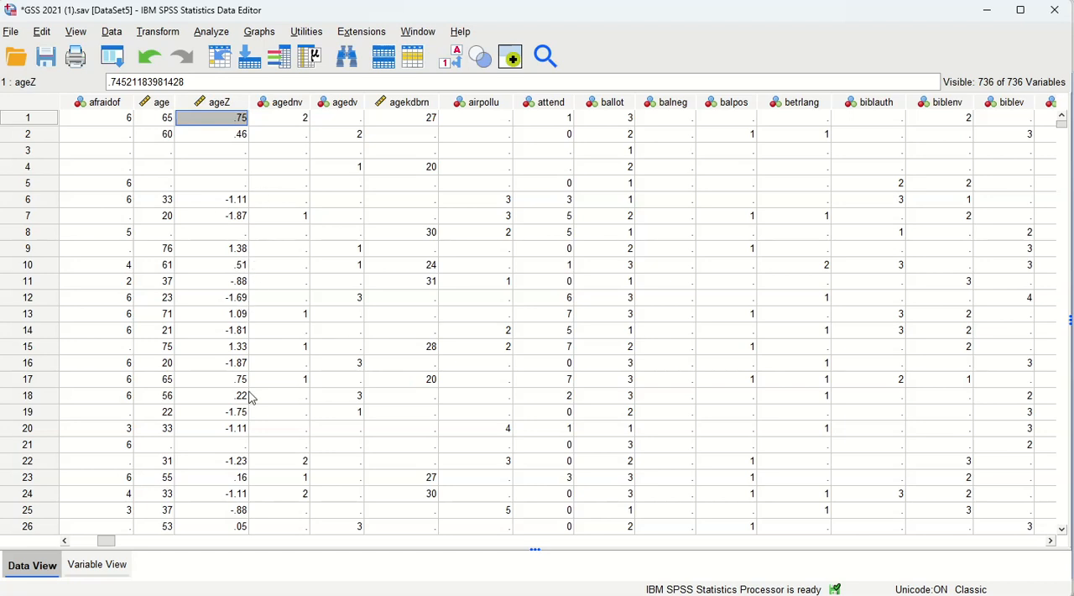
pyautogui.scroll(-7, 243, 379)
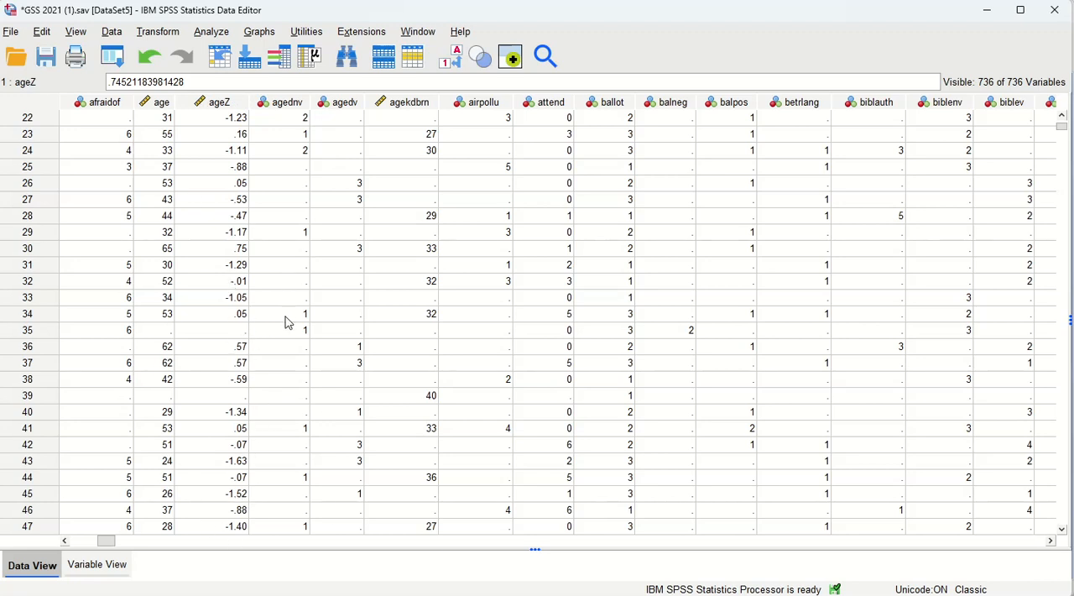
pyautogui.scroll(-3, 287, 323)
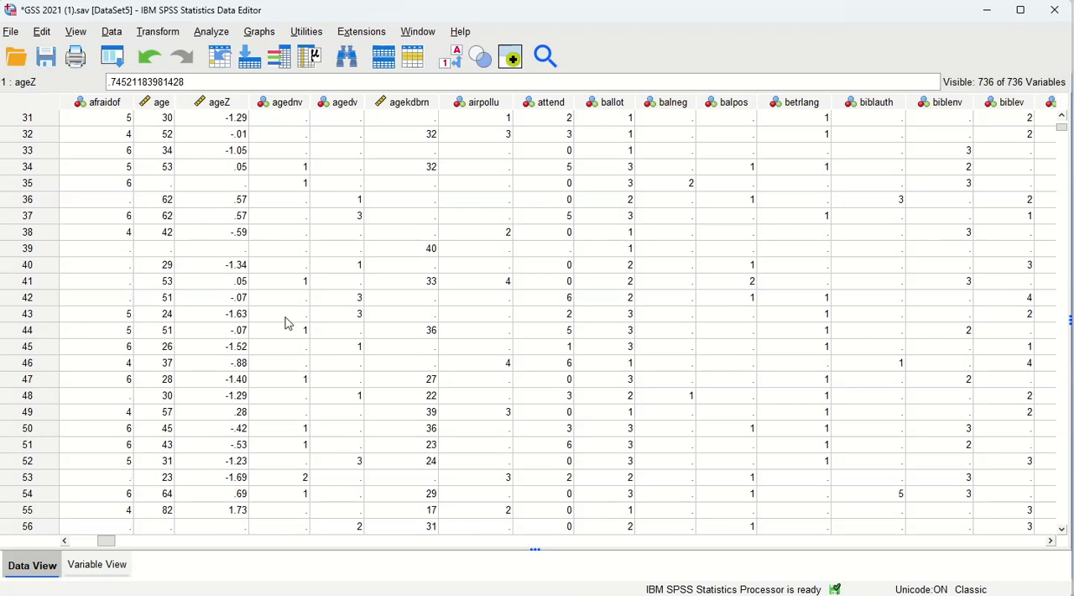
pyautogui.scroll(-2, 287, 323)
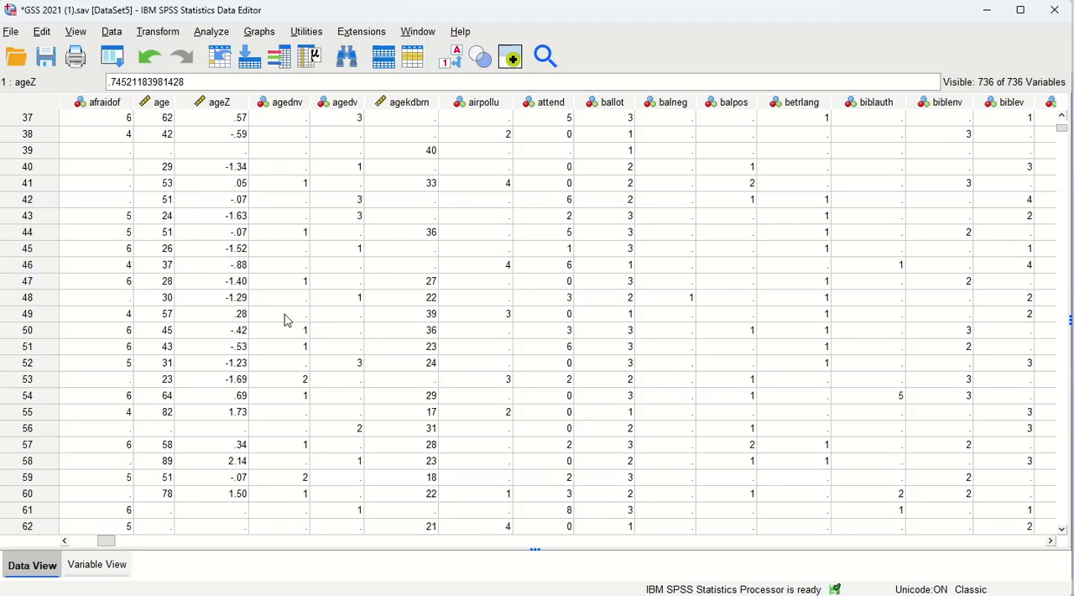
pyautogui.scroll(-1, 287, 321)
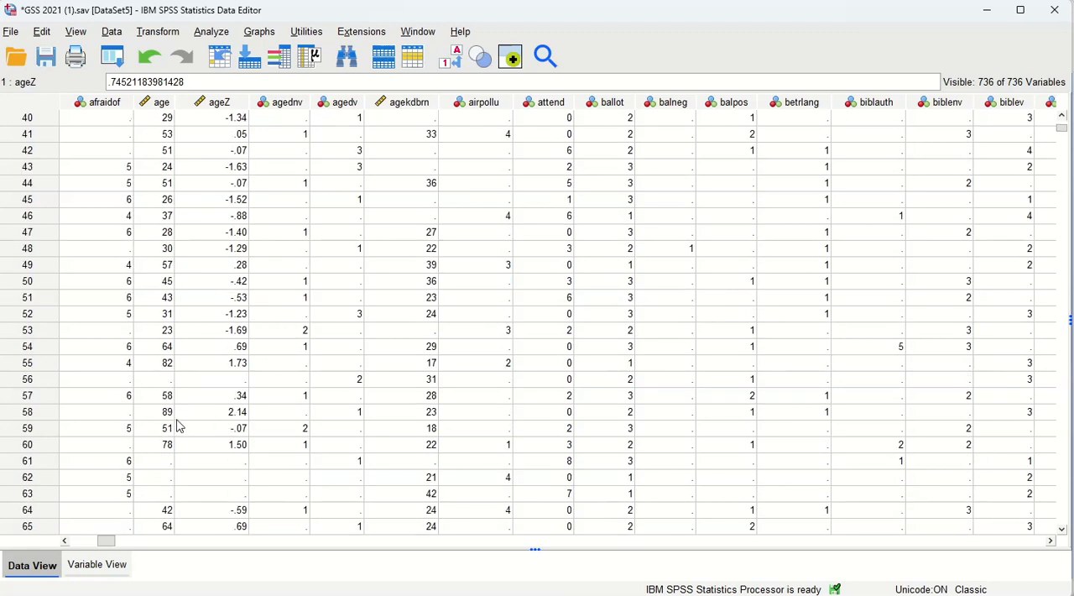